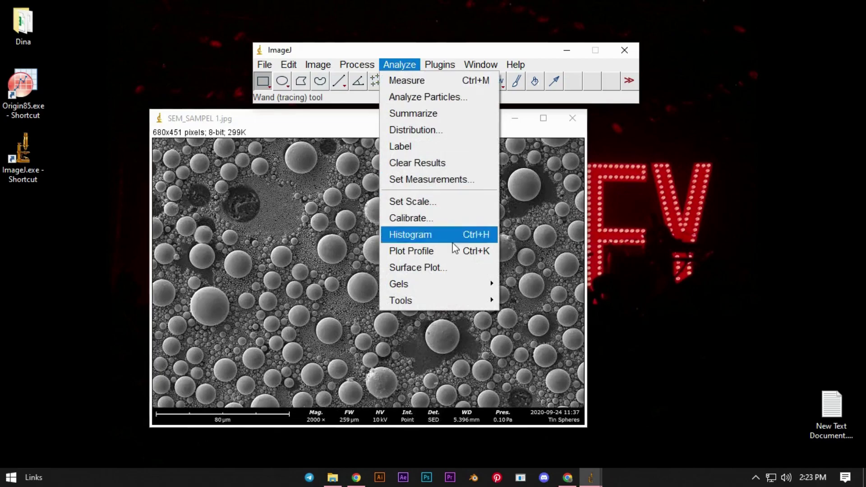
Trace the full 80 µm scale bar at the image's bottom with a straight line selection about 209 pixels long
{"action": "left_click", "coordinate": [468, 201]}
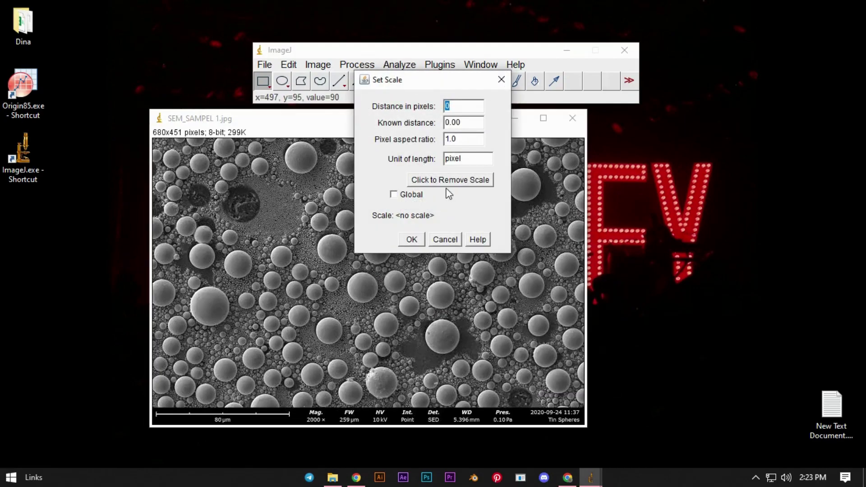
{"action": "left_click", "coordinate": [411, 239]}
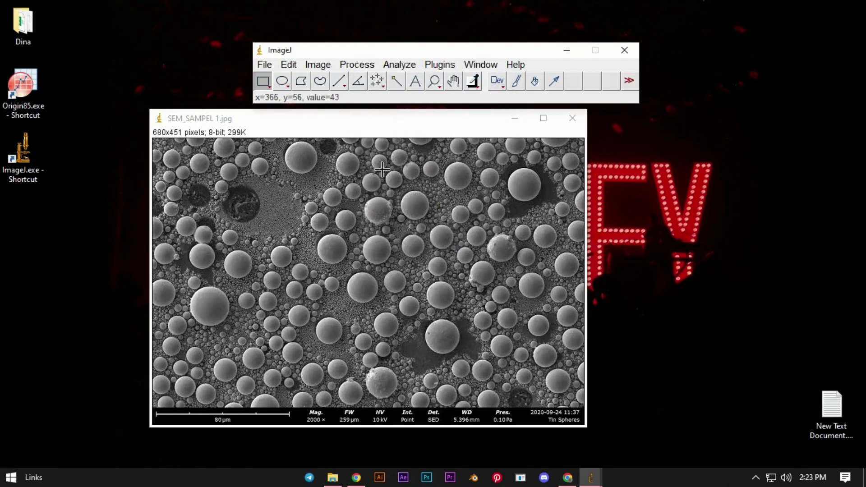
{"action": "left_click", "coordinate": [435, 81]}
{"action": "left_click", "coordinate": [223, 407]}
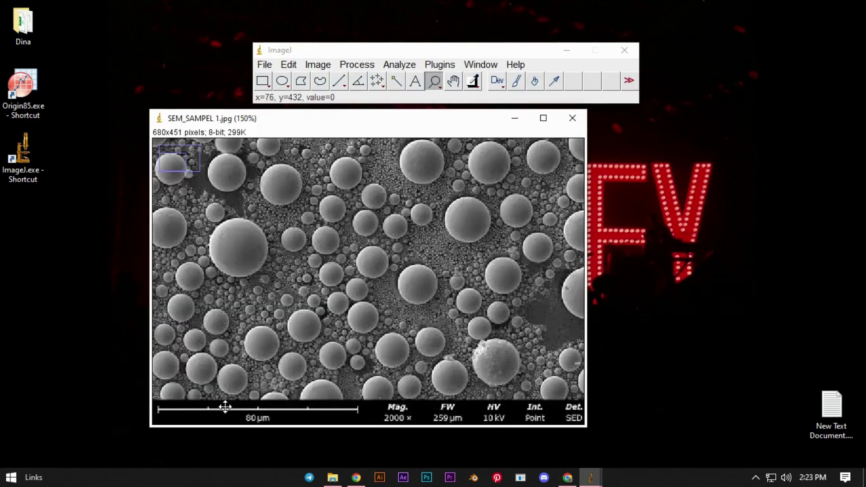
{"action": "left_click", "coordinate": [255, 401]}
{"action": "left_click", "coordinate": [258, 401]}
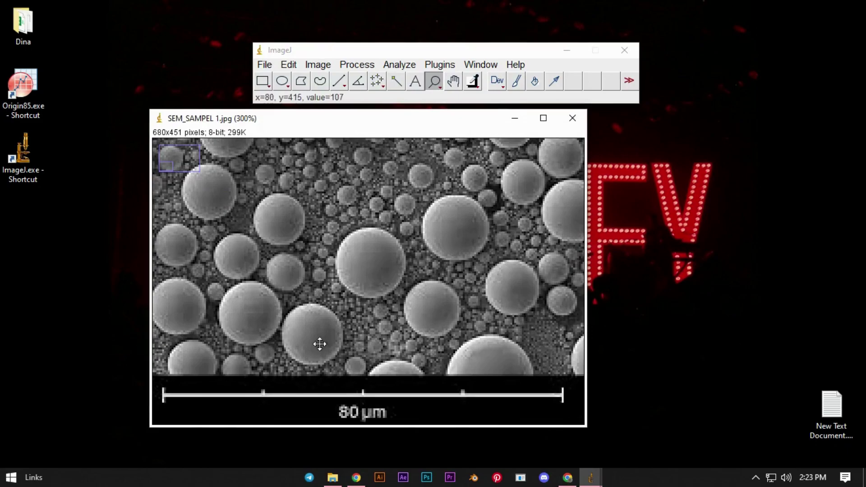
{"action": "left_click", "coordinate": [338, 81]}
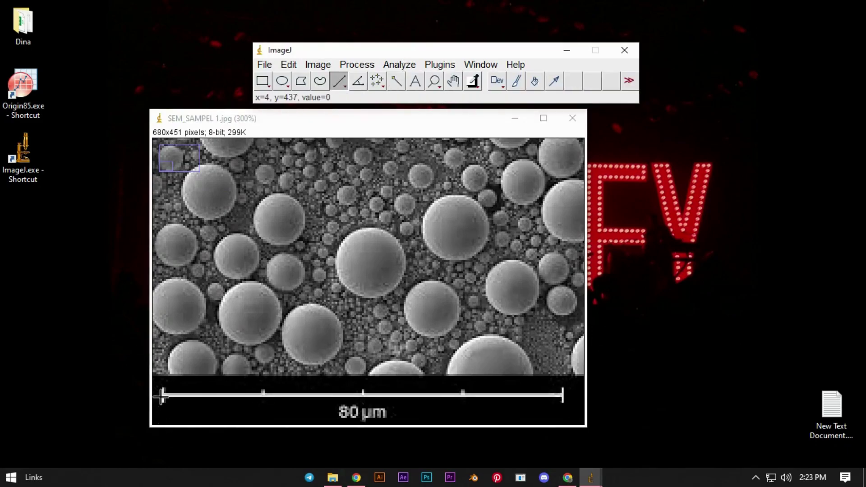
{"action": "left_click_drag", "start_coordinate": [163, 395], "coordinate": [562, 394]}
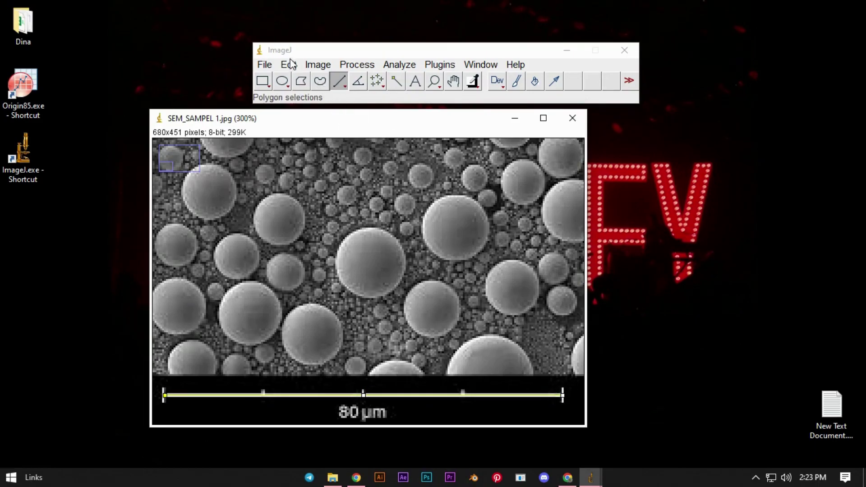
{"action": "left_click", "coordinate": [399, 65]}
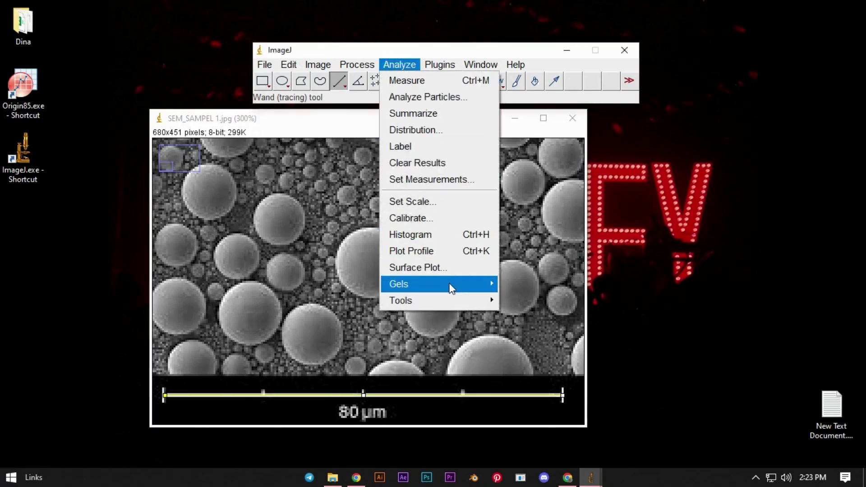
{"action": "left_click", "coordinate": [444, 219]}
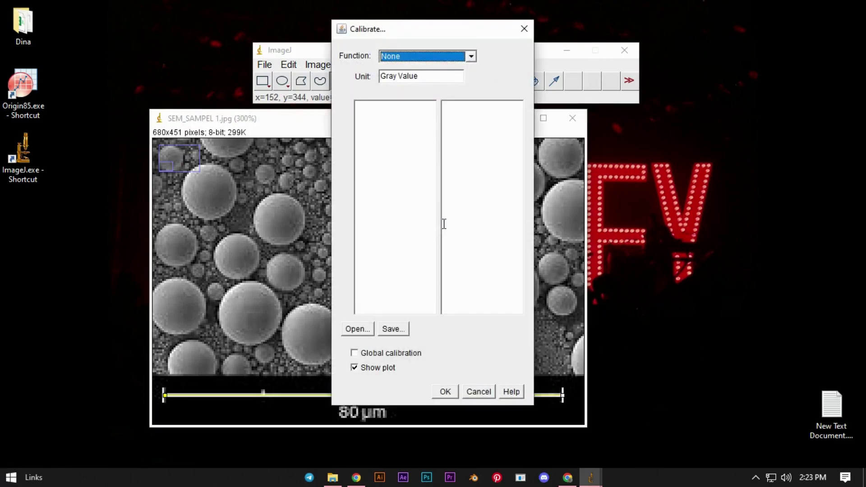
{"action": "left_click", "coordinate": [524, 29]}
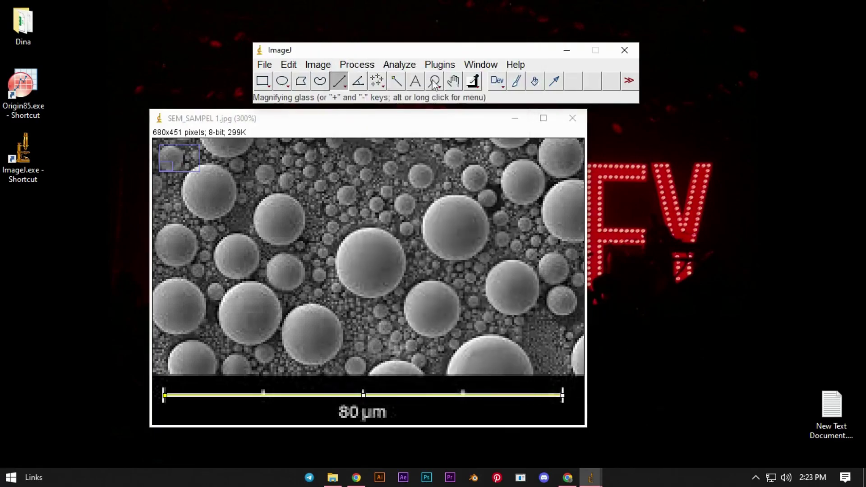
Set the image scale from the traced line with a known distance of 80 and um as the unit of length
{"action": "left_click", "coordinate": [399, 64]}
{"action": "left_click", "coordinate": [415, 206]}
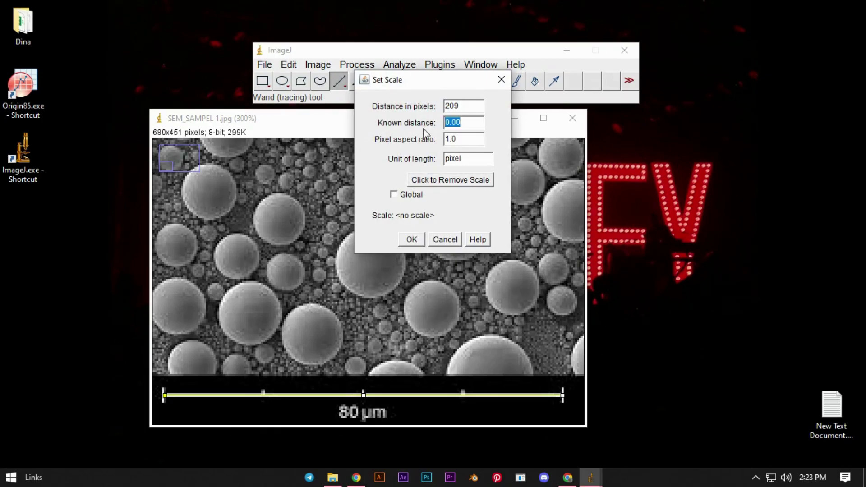
{"action": "type", "text": "8-"}
{"action": "key", "text": "BackSpace"}
{"action": "type", "text": "0"}
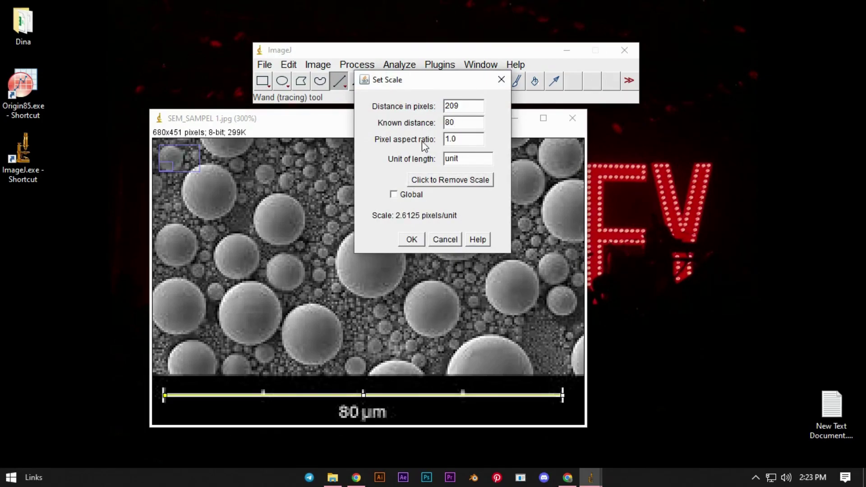
{"action": "left_click", "coordinate": [464, 161]}
{"action": "type", "text": "um"}
{"action": "left_click", "coordinate": [409, 239]}
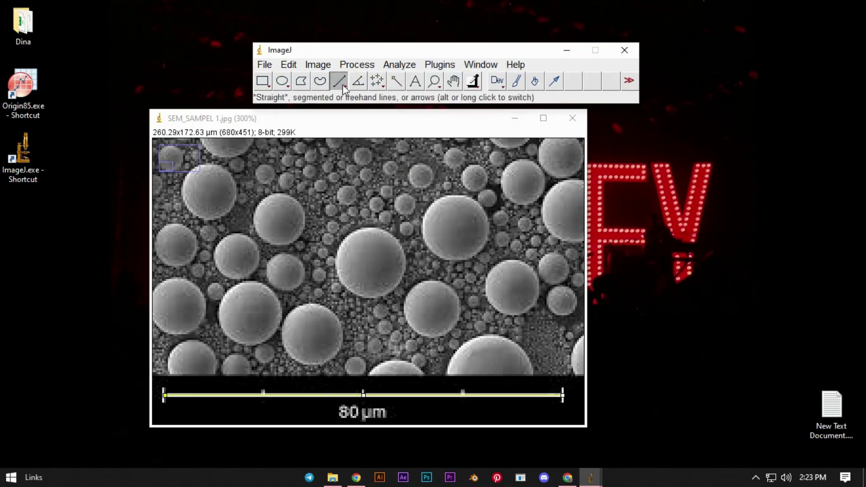
Duplicate a rectangular upper-left region of the SEM image, about 146 × 105 µm, and place the copy beside the original
{"action": "double_click", "coordinate": [434, 81]}
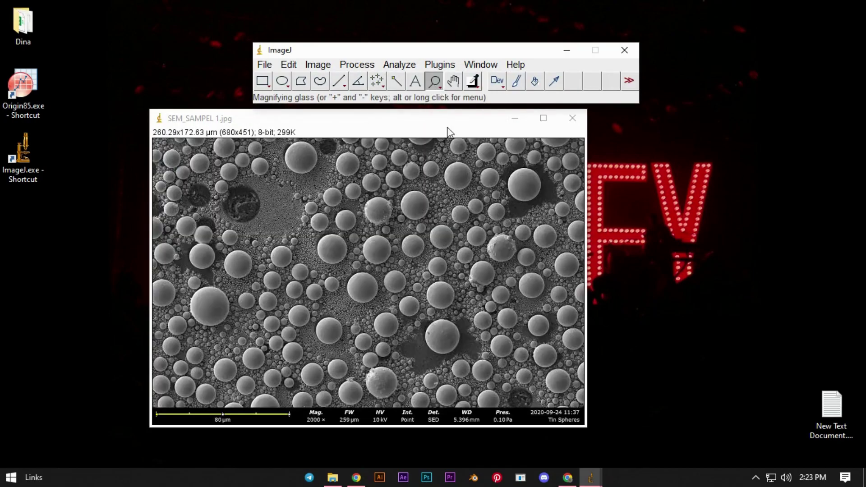
{"action": "left_click", "coordinate": [264, 82]}
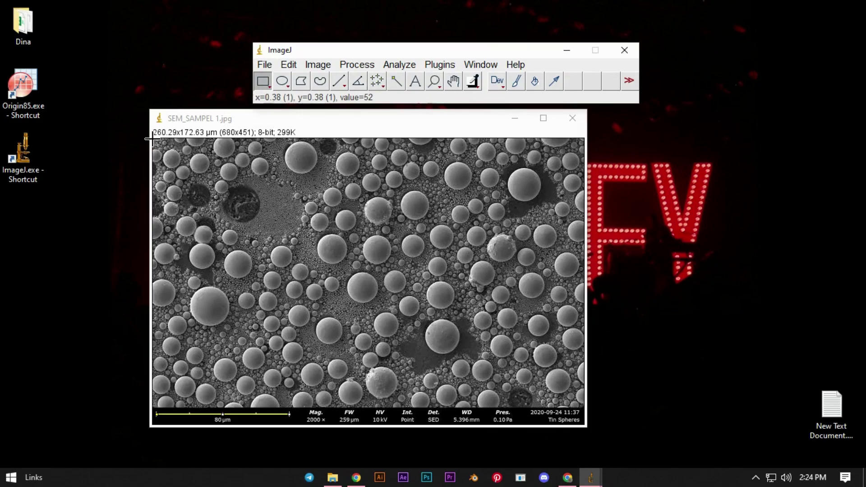
{"action": "left_click_drag", "start_coordinate": [153, 140], "coordinate": [394, 312]}
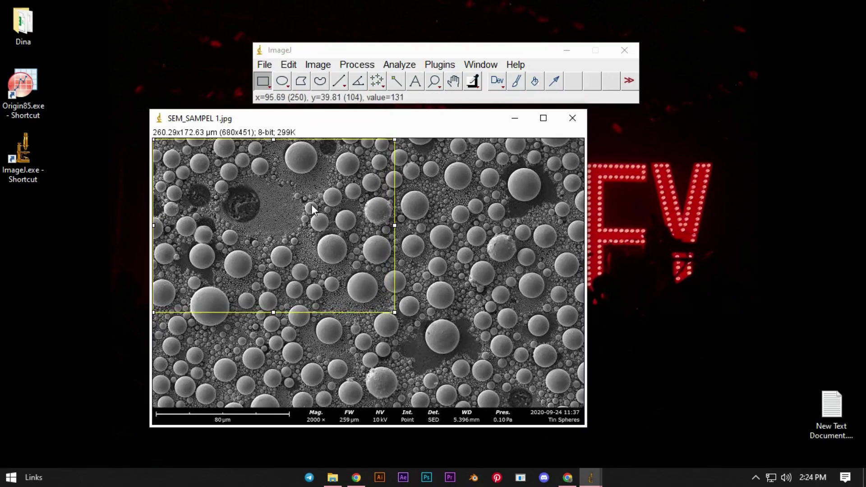
{"action": "right_click", "coordinate": [325, 167]}
{"action": "left_click", "coordinate": [353, 229]}
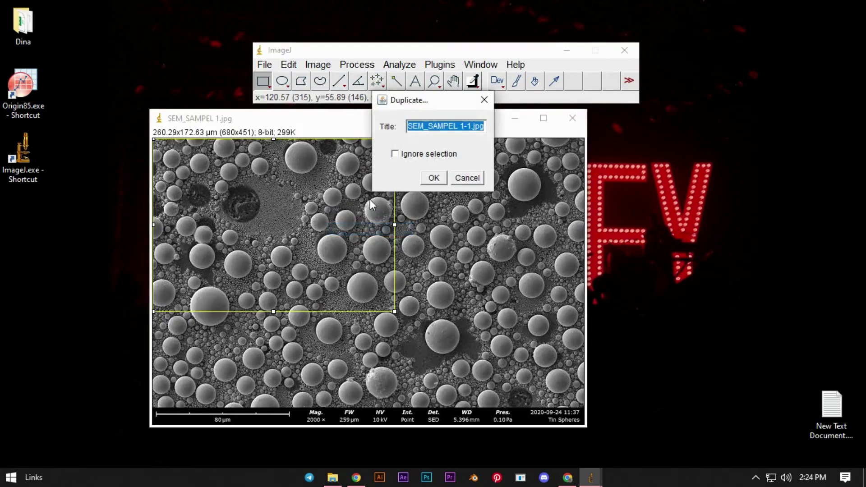
{"action": "left_click", "coordinate": [434, 179]}
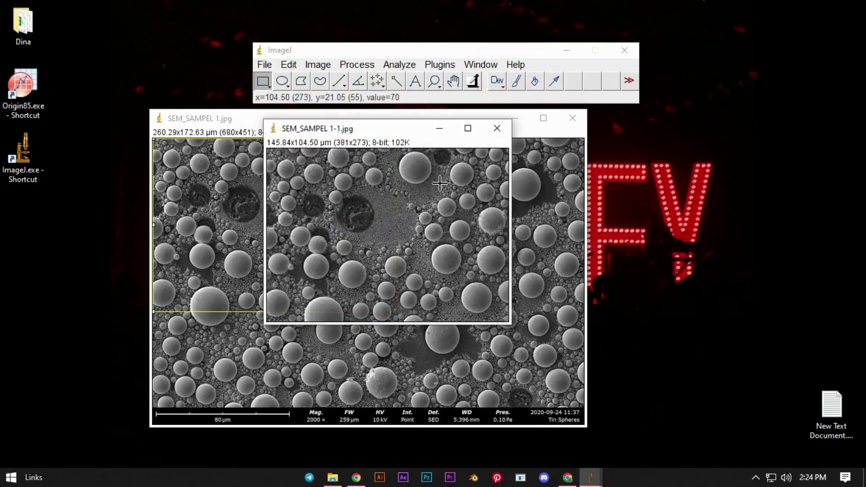
{"action": "left_click_drag", "start_coordinate": [414, 130], "coordinate": [761, 128]}
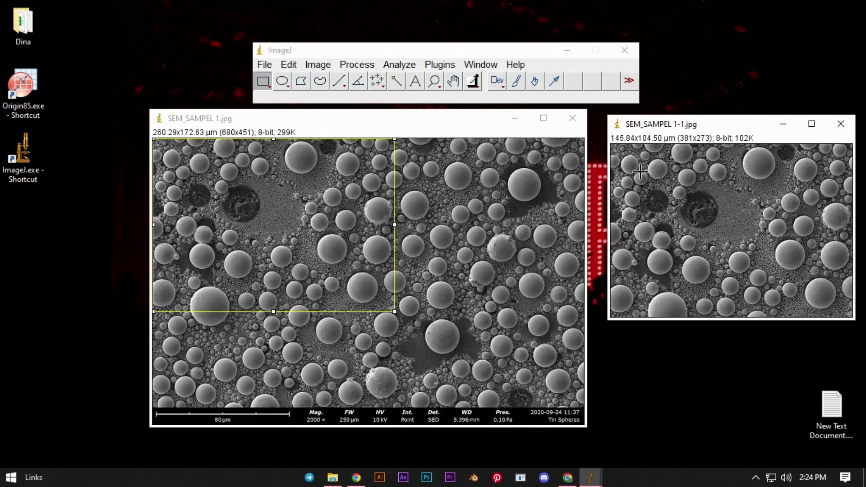
Duplicate a rectangular upper-right region of the SEM image, about 115 × 103 µm, and place the copy beside the original
{"action": "left_click", "coordinate": [253, 77]}
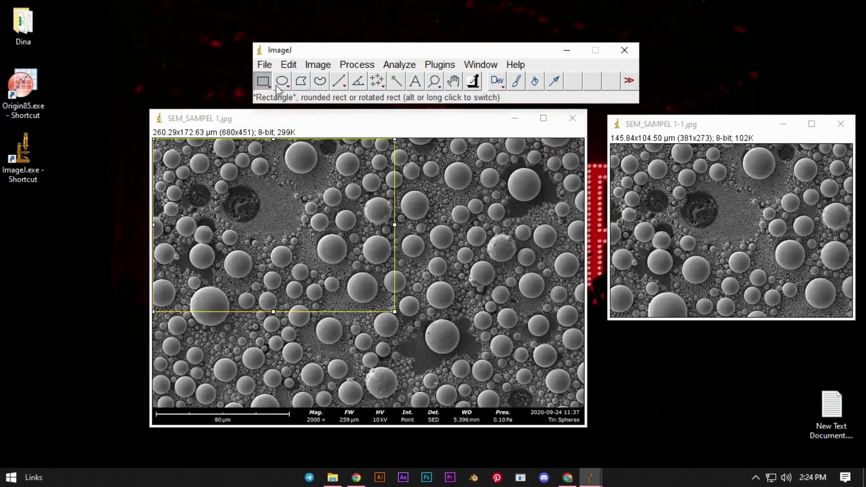
{"action": "left_click_drag", "start_coordinate": [404, 138], "coordinate": [405, 167]}
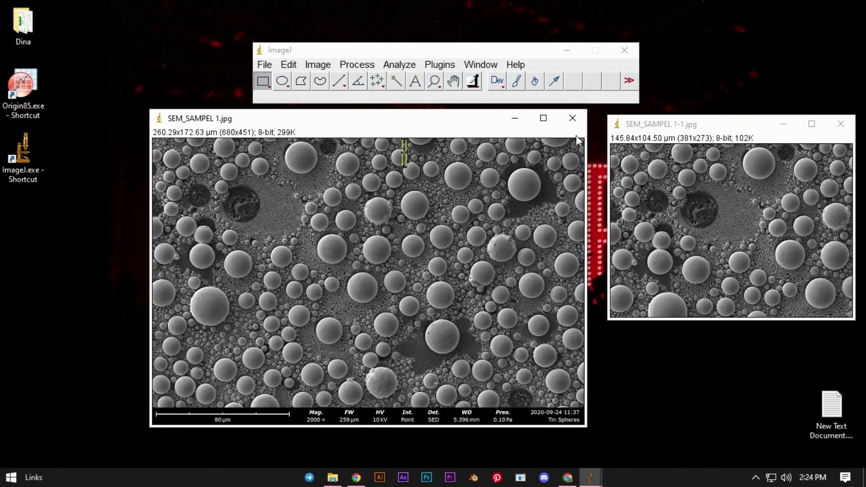
{"action": "left_click_drag", "start_coordinate": [582, 141], "coordinate": [393, 340]}
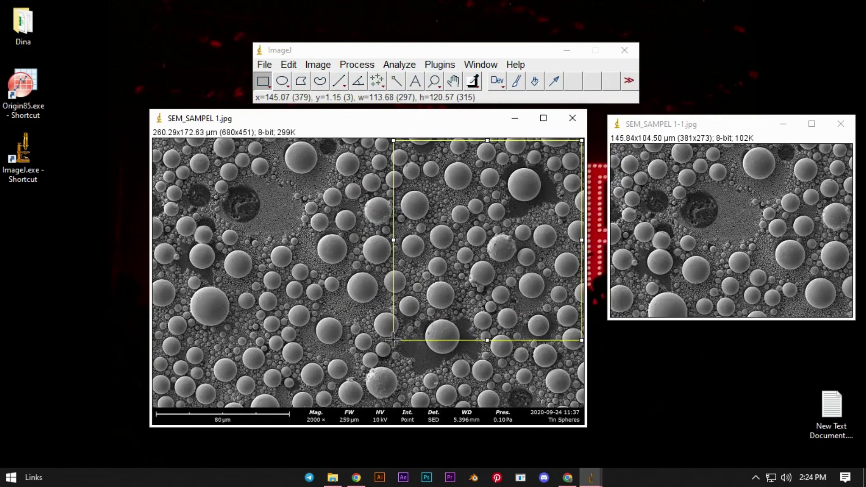
{"action": "left_click_drag", "start_coordinate": [393, 340], "coordinate": [391, 311]}
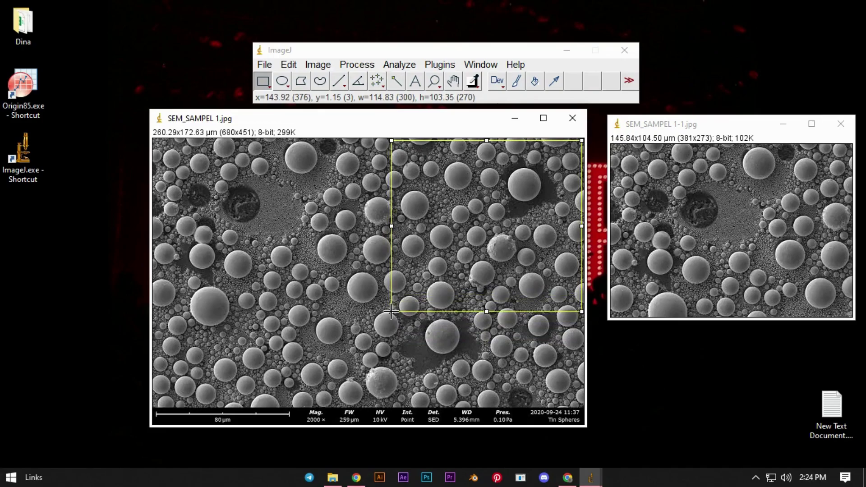
{"action": "left_click_drag", "start_coordinate": [484, 264], "coordinate": [496, 229]}
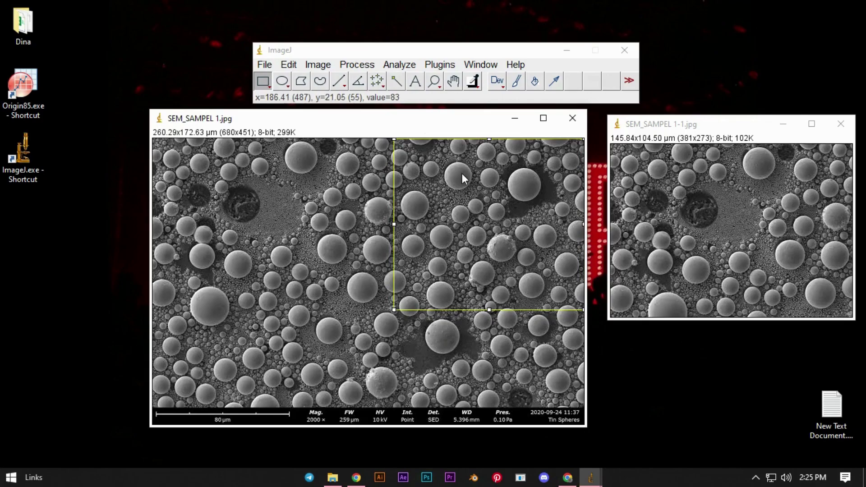
{"action": "right_click", "coordinate": [463, 174]}
{"action": "left_click", "coordinate": [505, 235]}
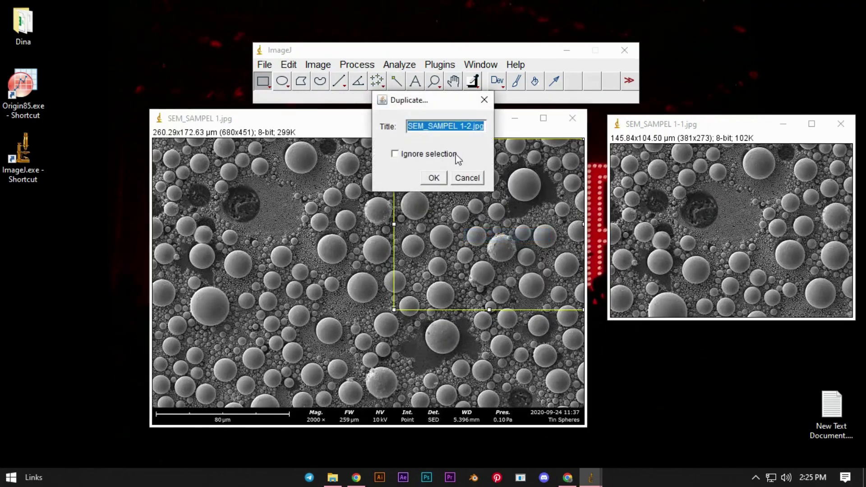
{"action": "left_click", "coordinate": [433, 178]}
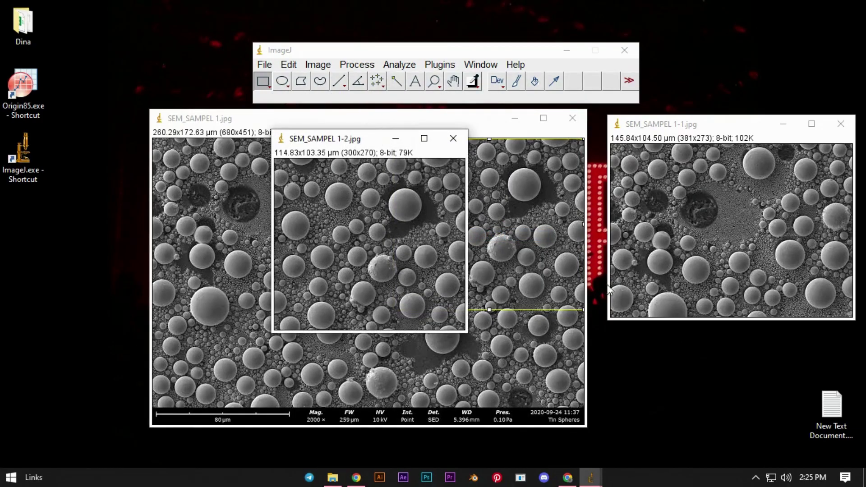
{"action": "left_click_drag", "start_coordinate": [346, 142], "coordinate": [697, 181]}
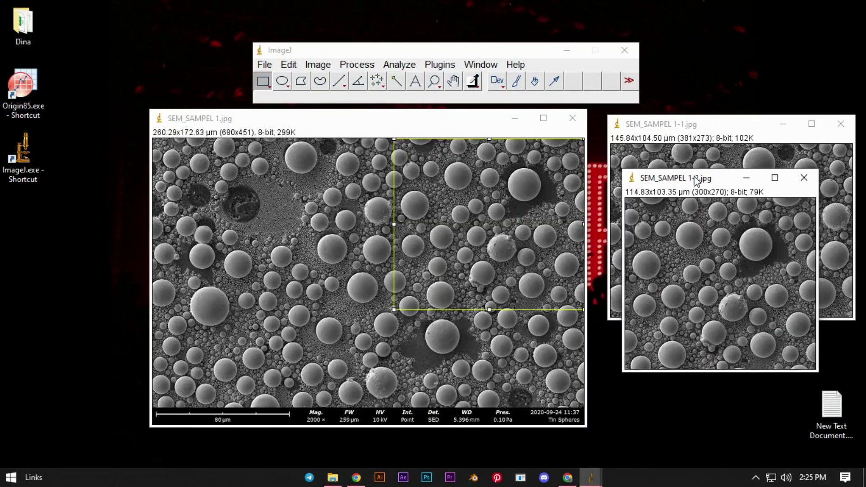
Duplicate a rectangular lower-left region of the SEM image, about 150 × 72 µm, and place the copy with the other crops
{"action": "left_click", "coordinate": [363, 377]}
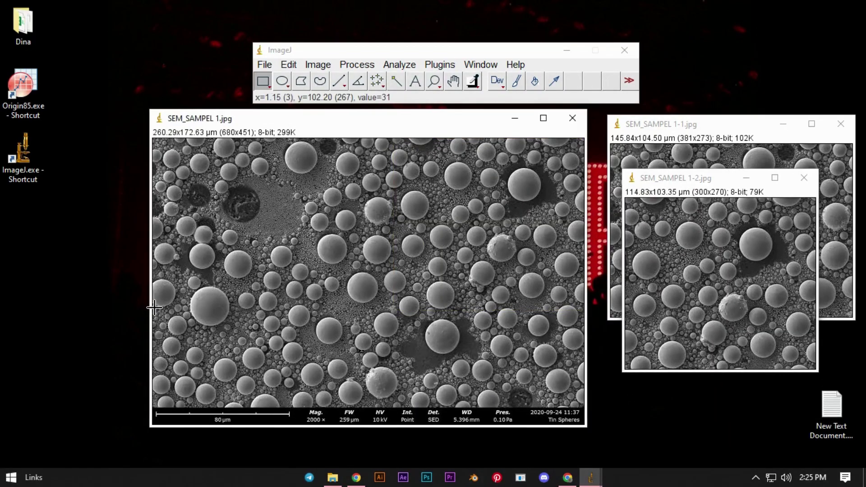
{"action": "left_click_drag", "start_coordinate": [153, 309], "coordinate": [402, 407]}
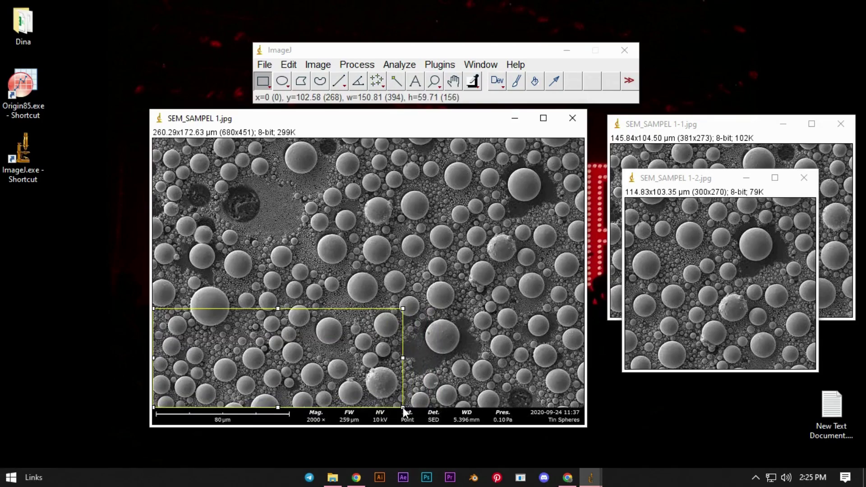
{"action": "left_click_drag", "start_coordinate": [278, 311], "coordinate": [281, 293]}
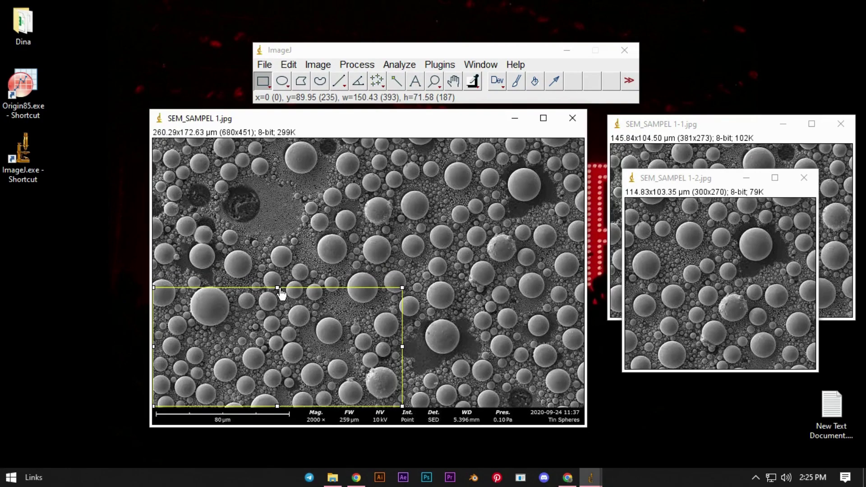
{"action": "right_click", "coordinate": [334, 340]}
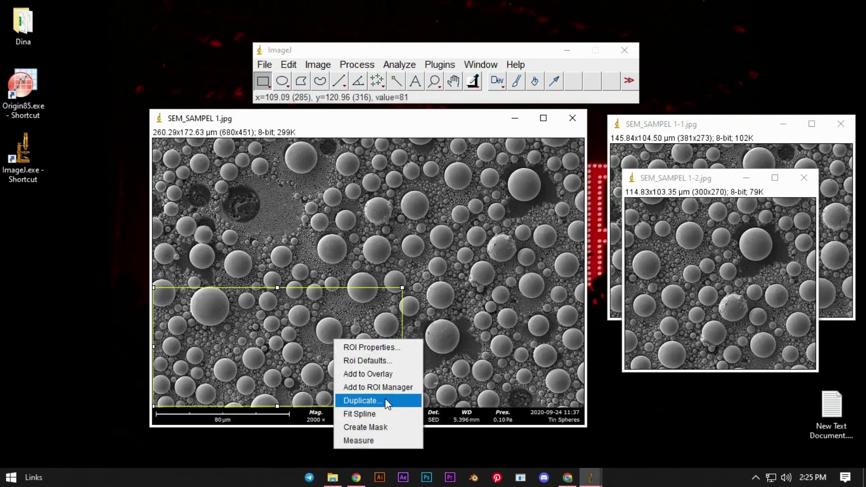
{"action": "left_click", "coordinate": [361, 401]}
{"action": "left_click", "coordinate": [438, 177]}
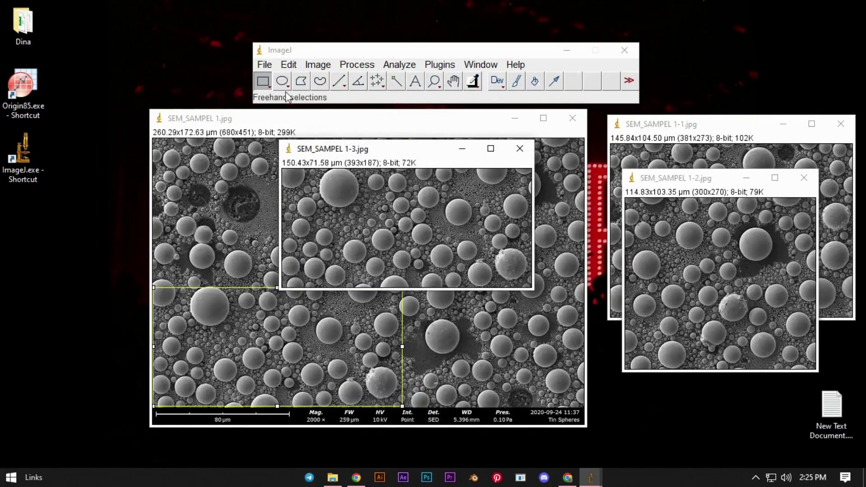
{"action": "left_click_drag", "start_coordinate": [404, 150], "coordinate": [725, 223]}
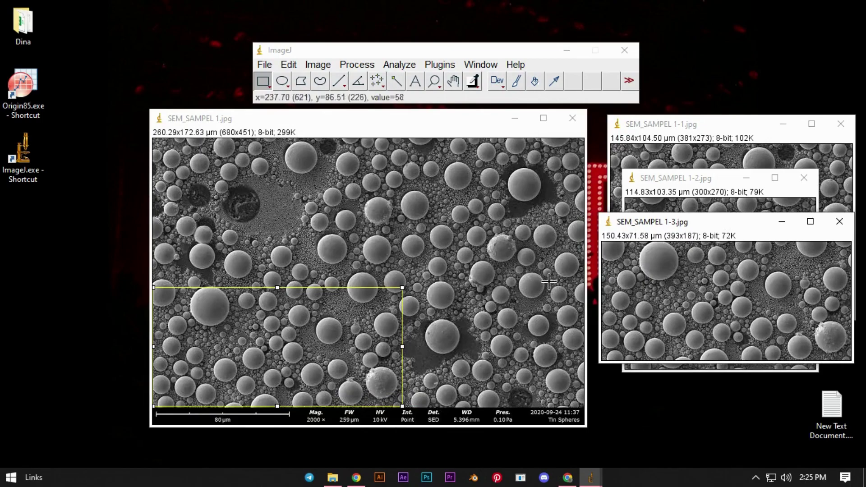
Duplicate a rectangular lower-right region, about 116 × 75 µm, into a window with the other crops, and minimize the original image
{"action": "left_click_drag", "start_coordinate": [583, 281], "coordinate": [392, 405]}
{"action": "right_click", "coordinate": [448, 362]}
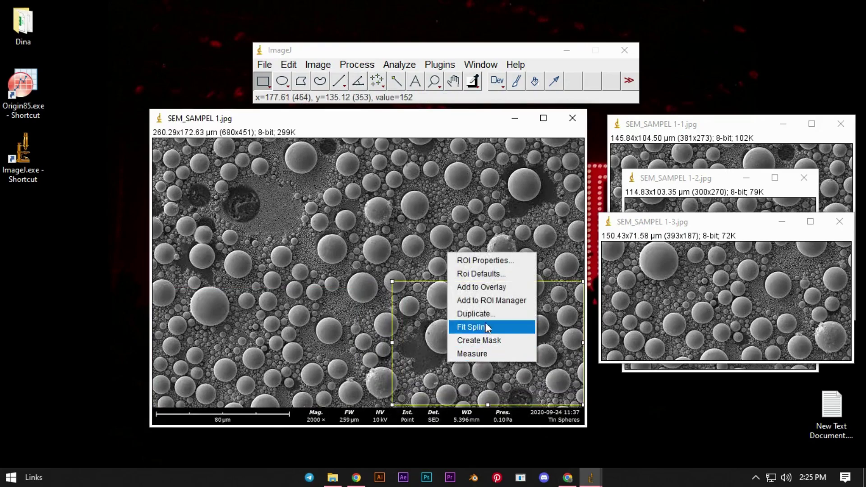
{"action": "left_click", "coordinate": [481, 313]}
{"action": "left_click", "coordinate": [427, 179]}
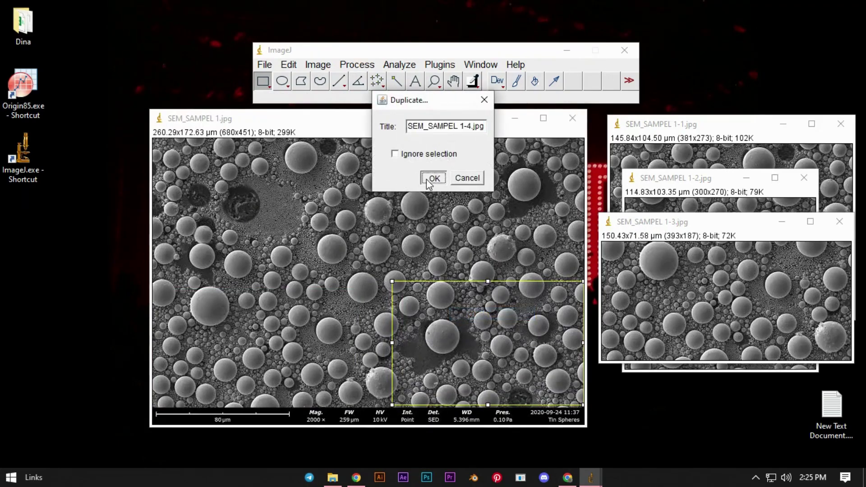
{"action": "left_click_drag", "start_coordinate": [399, 161], "coordinate": [723, 275]}
{"action": "left_click", "coordinate": [515, 119]}
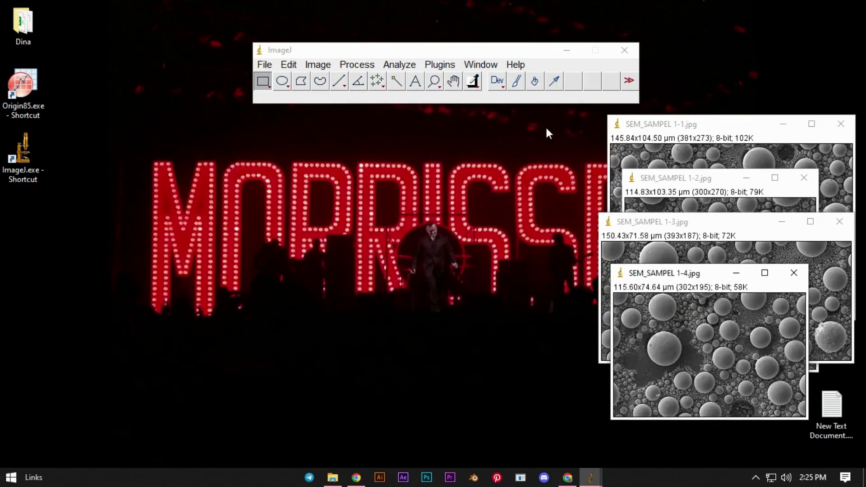
Measure the diameter of the large sphere near the upper edge of SEM_SAMPEL 1-1 with a straight line, keeping the Results window clear of the image
{"action": "left_click_drag", "start_coordinate": [671, 135], "coordinate": [249, 153]}
{"action": "left_click", "coordinate": [339, 81]}
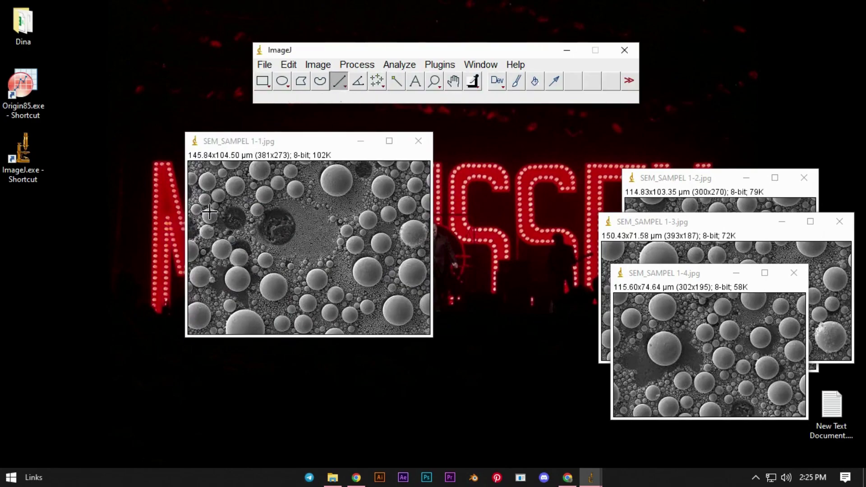
{"action": "left_click_drag", "start_coordinate": [330, 167], "coordinate": [346, 194]}
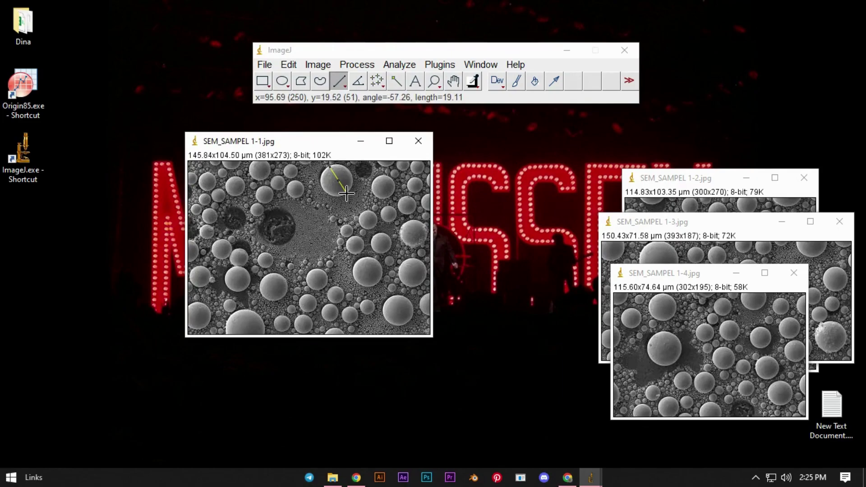
{"action": "left_click", "coordinate": [397, 65]}
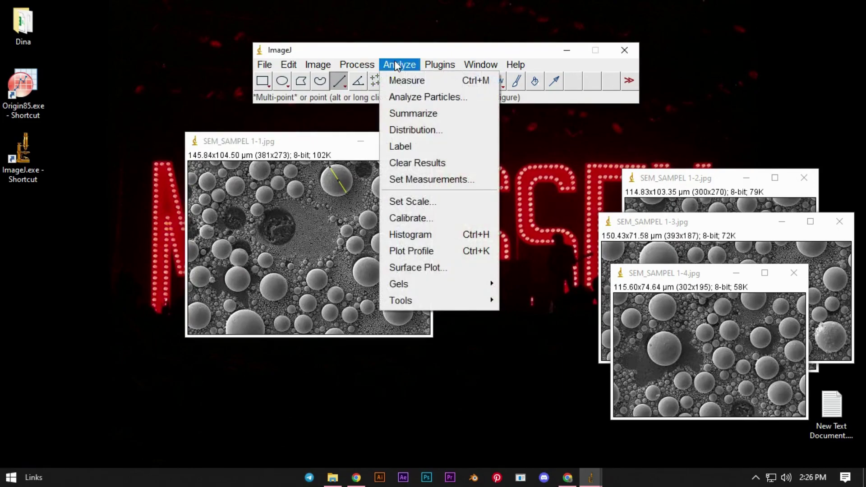
{"action": "left_click", "coordinate": [408, 80]}
{"action": "left_click_drag", "start_coordinate": [236, 33], "coordinate": [171, 29]}
{"action": "left_click", "coordinate": [316, 194]}
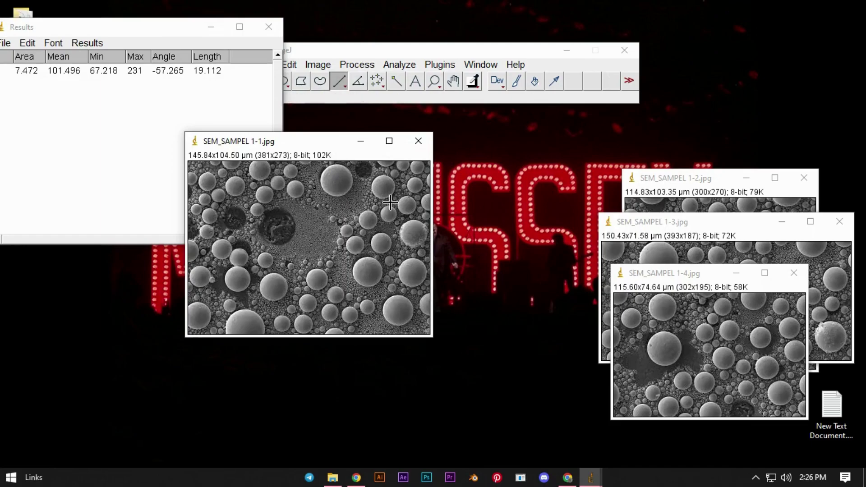
Measure the diameters of four spheres in the upper-right part of SEM_SAMPEL 1-1 with straight lines, ending with the large one near the right edge
{"action": "left_click_drag", "start_coordinate": [378, 178], "coordinate": [388, 195]}
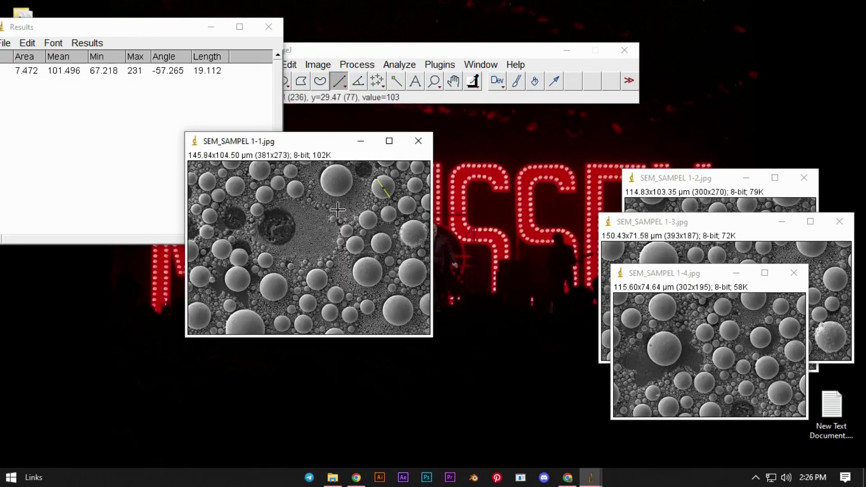
{"action": "key", "text": "ctrl+m"}
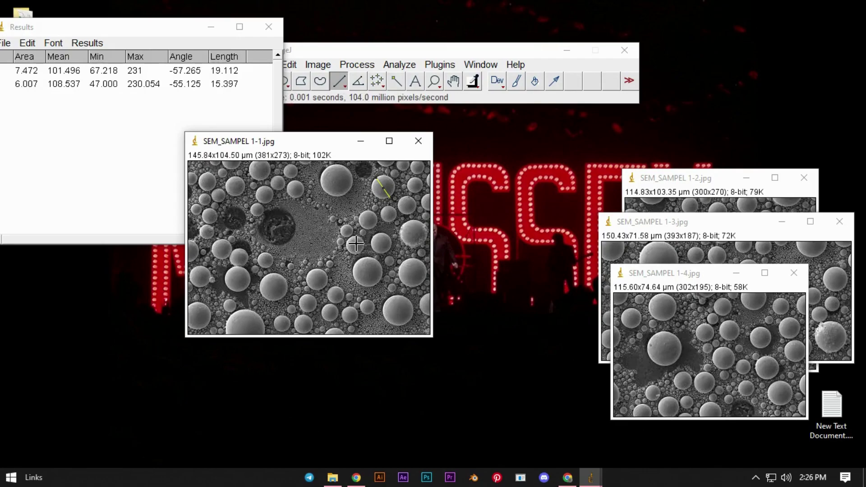
{"action": "mouse_move", "coordinate": [402, 197]}
{"action": "left_mouse_down"}
{"action": "mouse_move", "coordinate": [412, 212]}
{"action": "mouse_move", "coordinate": [393, 221]}
{"action": "mouse_move", "coordinate": [421, 246]}
{"action": "left_mouse_up"}
{"action": "key", "text": "ctrl+m"}
{"action": "key", "text": "ctrl+m"}
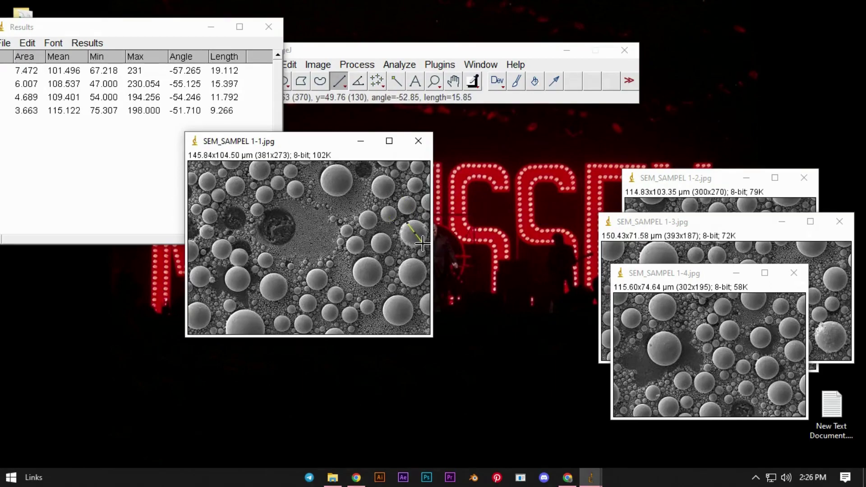
{"action": "key", "text": "ctrl+m"}
Measure the diameters of the medium sphere and the three large spheres in the lower-right part of SEM_SAMPEL 1-1
{"action": "left_click_drag", "start_coordinate": [375, 234], "coordinate": [422, 293]}
{"action": "key", "text": "ctrl+m"}
{"action": "key", "text": "ctrl+m"}
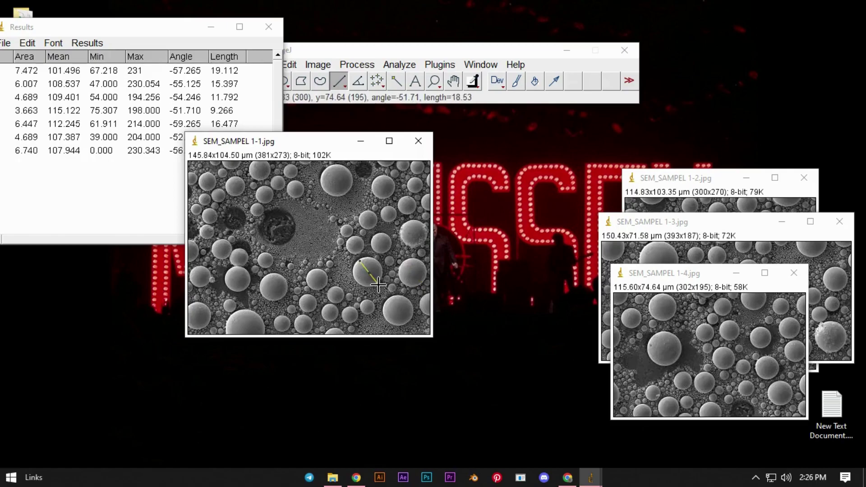
{"action": "key", "text": "ctrl+m"}
{"action": "left_click_drag", "start_coordinate": [377, 284], "coordinate": [409, 326]}
{"action": "key", "text": "ctrl+m"}
Measure the diameters of the small and medium spheres clustered between the lower middle and the large lower-right sphere of SEM_SAMPEL 1-1
{"action": "left_click_drag", "start_coordinate": [364, 303], "coordinate": [367, 307]}
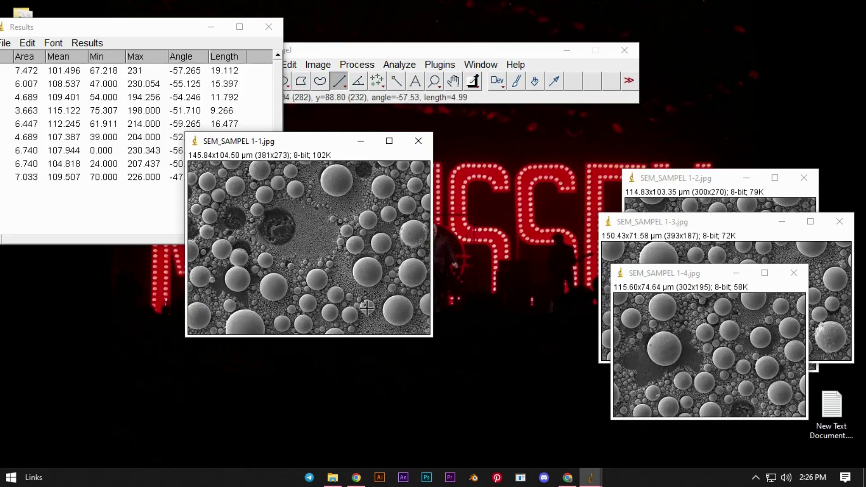
{"action": "left_click_drag", "start_coordinate": [348, 309], "coordinate": [353, 323]}
{"action": "key", "text": "ctrl+m"}
{"action": "left_click_drag", "start_coordinate": [331, 289], "coordinate": [341, 305]}
{"action": "key", "text": "ctrl+m"}
{"action": "mouse_move", "coordinate": [313, 271]}
{"action": "left_mouse_down"}
{"action": "mouse_move", "coordinate": [330, 313]}
{"action": "mouse_move", "coordinate": [354, 321]}
{"action": "left_mouse_up"}
{"action": "key", "text": "ctrl+m"}
{"action": "key", "text": "ctrl+m"}
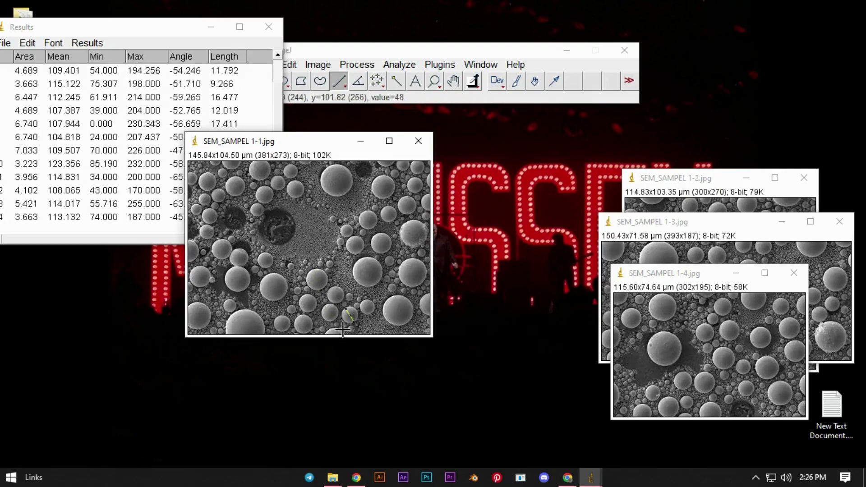
{"action": "key", "text": "ctrl+m"}
Measure the diameters of the two neighbouring spheres near the bottom middle of SEM_SAMPEL 1-1, one directly above the other
{"action": "left_click_drag", "start_coordinate": [299, 316], "coordinate": [307, 333]}
{"action": "key", "text": "ctrl+m"}
{"action": "left_click_drag", "start_coordinate": [304, 299], "coordinate": [310, 311]}
{"action": "key", "text": "ctrl+m"}
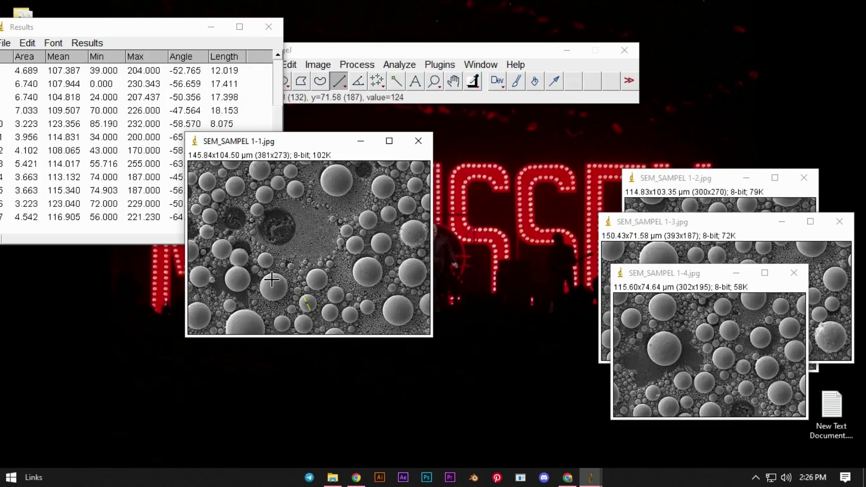
Measure the diameters of the two large spheres left of centre in SEM_SAMPEL 1-1 and the two smaller ones just above them
{"action": "left_click_drag", "start_coordinate": [268, 274], "coordinate": [278, 297]}
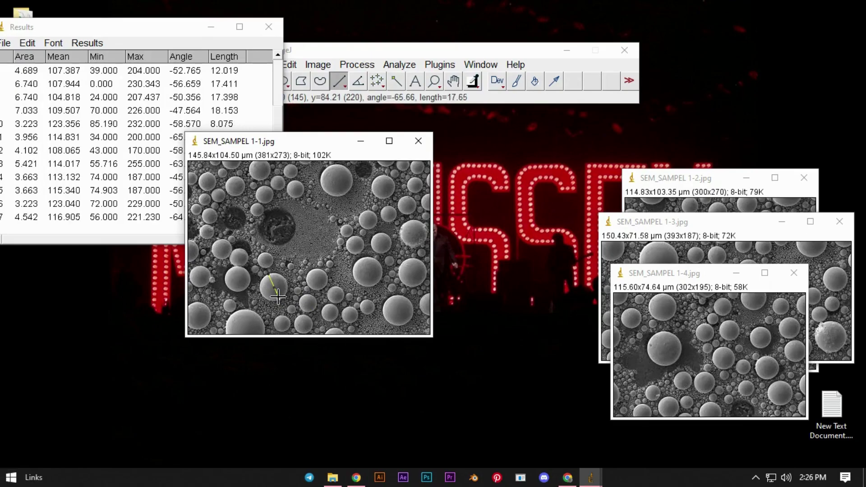
{"action": "key", "text": "ctrl+m"}
{"action": "left_click_drag", "start_coordinate": [237, 269], "coordinate": [237, 291]}
{"action": "key", "text": "ctrl+m"}
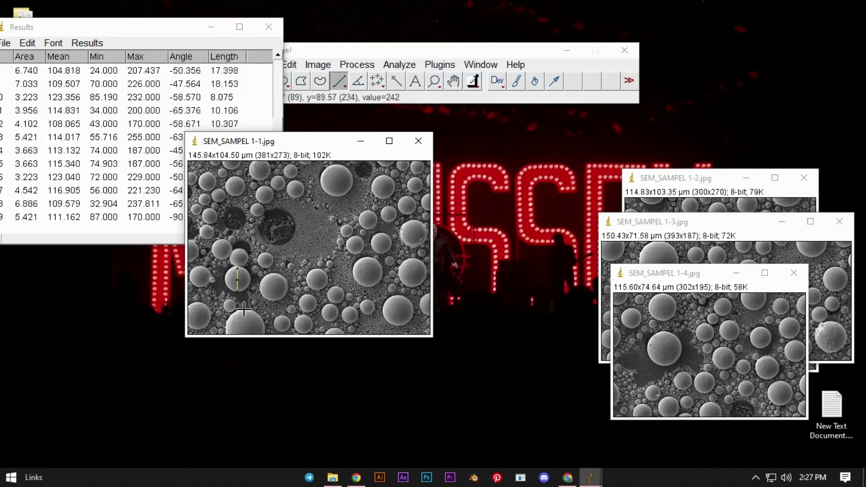
{"action": "mouse_move", "coordinate": [238, 250]}
{"action": "left_mouse_down"}
{"action": "mouse_move", "coordinate": [240, 266]}
{"action": "mouse_move", "coordinate": [266, 268]}
{"action": "left_mouse_up"}
{"action": "key", "text": "ctrl+m"}
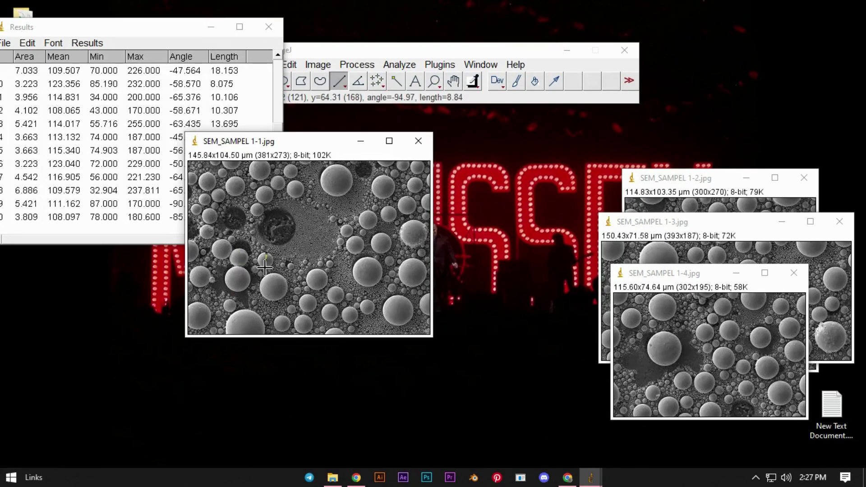
{"action": "key", "text": "ctrl+m"}
Measure the diameters of three spheres down the lower-left side of SEM_SAMPEL 1-1, ending with the large one at the left edge
{"action": "mouse_move", "coordinate": [222, 241]}
{"action": "left_mouse_down"}
{"action": "mouse_move", "coordinate": [221, 258]}
{"action": "mouse_move", "coordinate": [199, 286]}
{"action": "mouse_move", "coordinate": [191, 330]}
{"action": "left_mouse_up"}
{"action": "key", "text": "ctrl+m"}
{"action": "key", "text": "ctrl+m"}
{"action": "key", "text": "ctrl+m"}
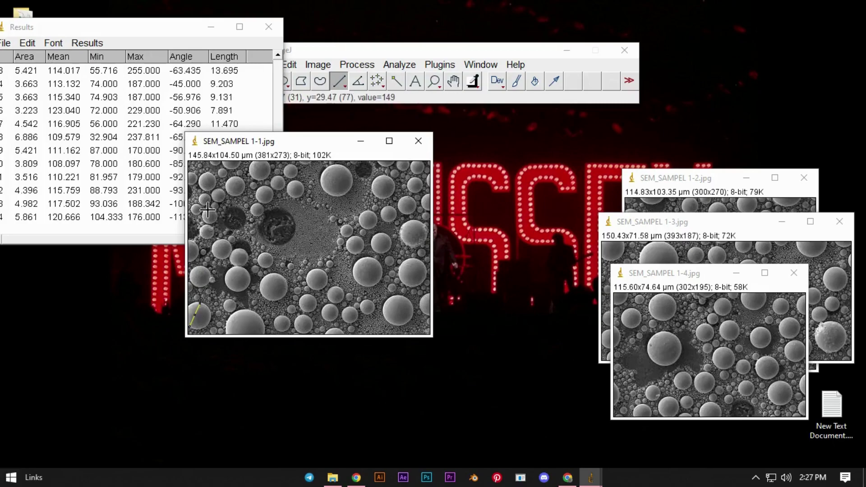
Measure the diameters of five medium spheres around the dark pits in the upper-left part of SEM_SAMPEL 1-1
{"action": "left_click_drag", "start_coordinate": [209, 224], "coordinate": [209, 225]}
{"action": "key", "text": "ctrl+m"}
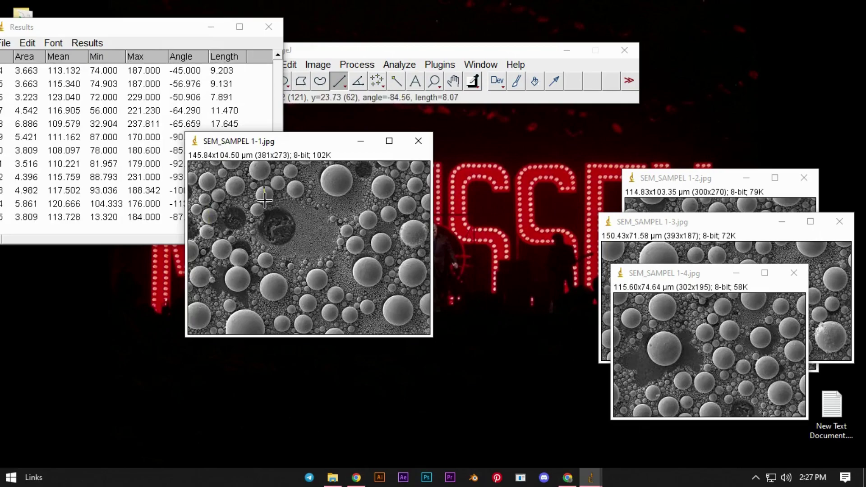
{"action": "key", "text": "ctrl+m"}
{"action": "left_click_drag", "start_coordinate": [264, 203], "coordinate": [255, 217]}
{"action": "key", "text": "ctrl+m"}
{"action": "mouse_move", "coordinate": [238, 177]}
{"action": "left_mouse_down"}
{"action": "mouse_move", "coordinate": [234, 194]}
{"action": "mouse_move", "coordinate": [200, 191]}
{"action": "left_mouse_up"}
{"action": "key", "text": "ctrl+m"}
{"action": "key", "text": "ctrl+m"}
Measure the diameters of the remaining small spheres near the upper-left edge of SEM_SAMPEL 1-1 and the small one near its top middle
{"action": "mouse_move", "coordinate": [220, 189]}
{"action": "left_mouse_down"}
{"action": "mouse_move", "coordinate": [216, 205]}
{"action": "mouse_move", "coordinate": [200, 202]}
{"action": "mouse_move", "coordinate": [195, 221]}
{"action": "left_mouse_up"}
{"action": "key", "text": "ctrl+m"}
{"action": "key", "text": "ctrl+m"}
{"action": "key", "text": "ctrl+m"}
{"action": "left_click_drag", "start_coordinate": [194, 175], "coordinate": [190, 183]}
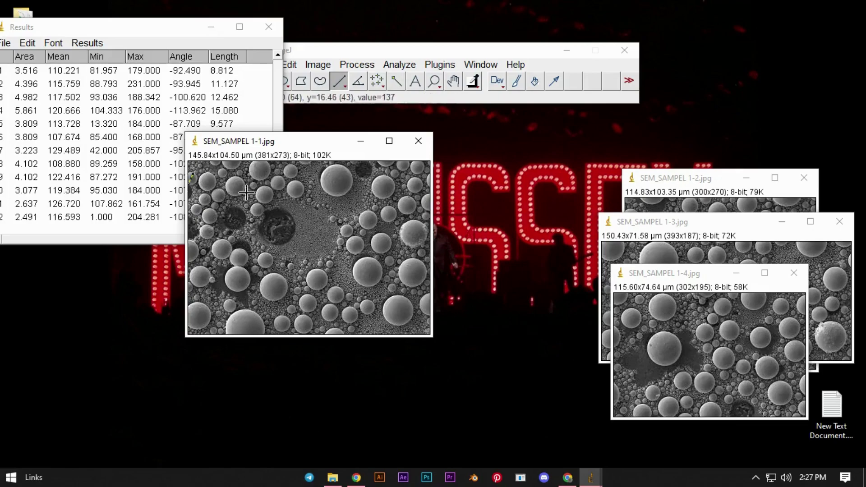
{"action": "key", "text": "ctrl+m"}
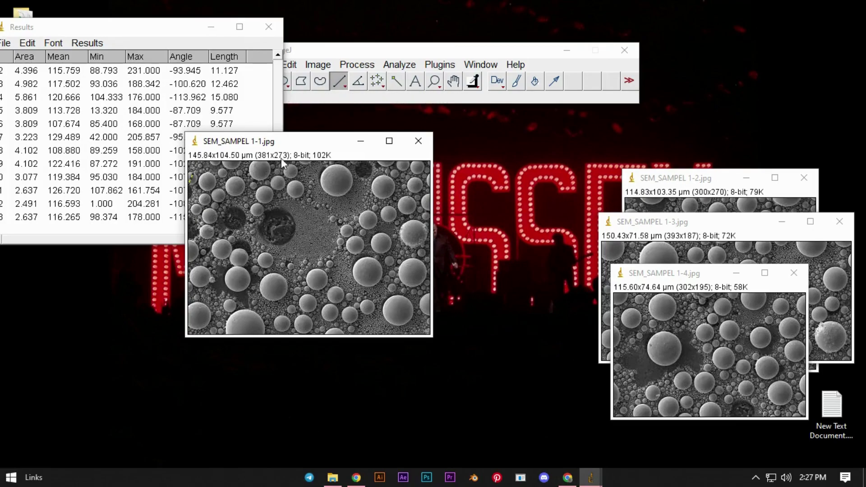
{"action": "left_click_drag", "start_coordinate": [287, 167], "coordinate": [295, 177]}
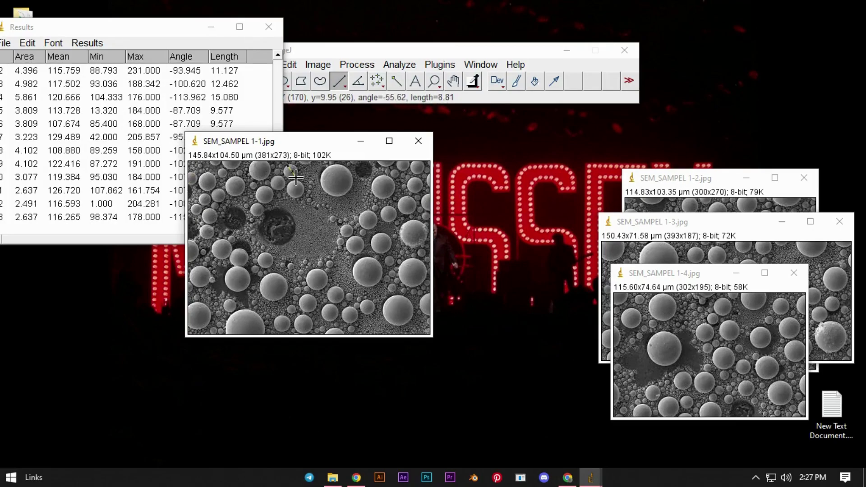
{"action": "key", "text": "ctrl+m"}
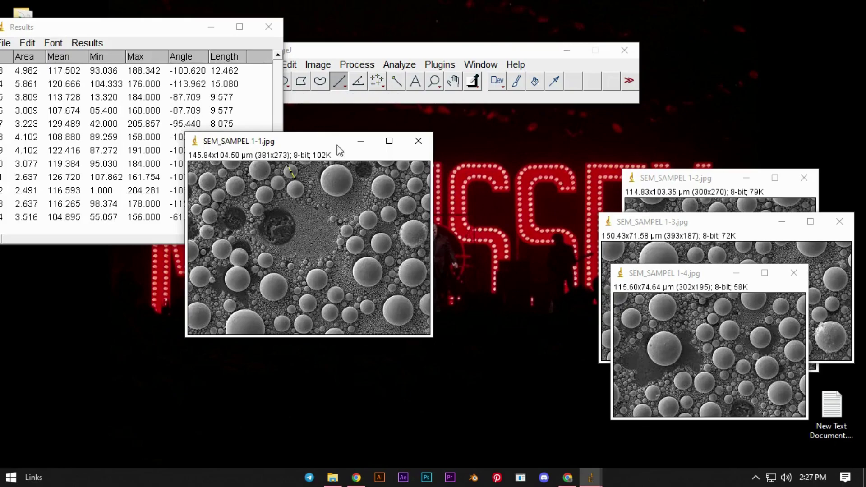
Replace SEM_SAMPEL 1-1 with SEM_SAMPEL 1-2 in the work area and measure the diameter of the large sphere near its left edge
{"action": "left_click_drag", "start_coordinate": [339, 143], "coordinate": [474, 158]}
{"action": "left_click_drag", "start_coordinate": [639, 178], "coordinate": [209, 201]}
{"action": "left_click_drag", "start_coordinate": [451, 156], "coordinate": [775, 88]}
{"action": "left_click_drag", "start_coordinate": [269, 208], "coordinate": [396, 146]}
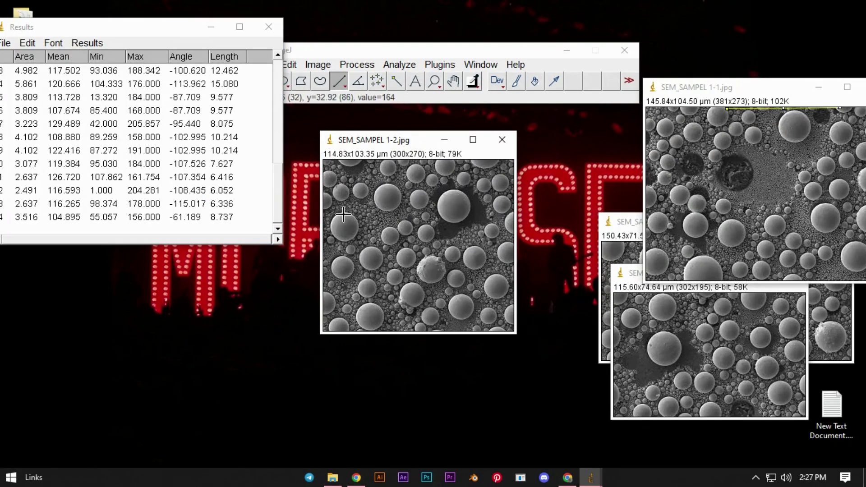
{"action": "left_click_drag", "start_coordinate": [344, 214], "coordinate": [344, 241]}
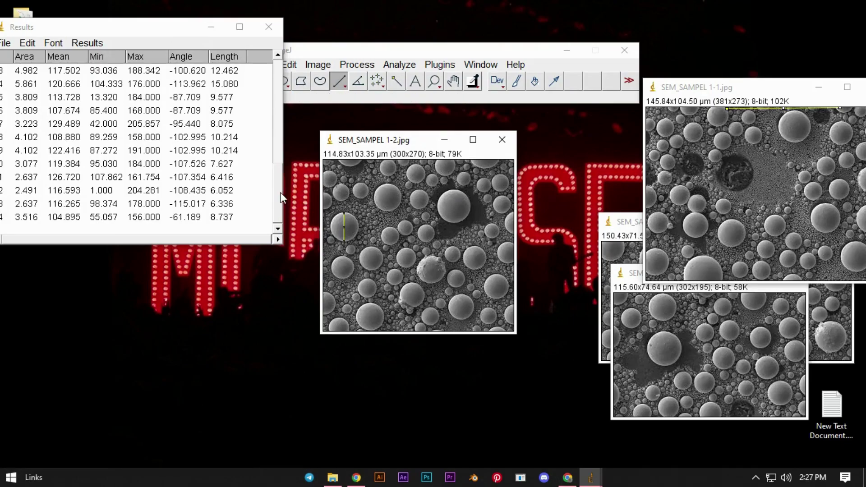
{"action": "key", "text": "ctrl+m"}
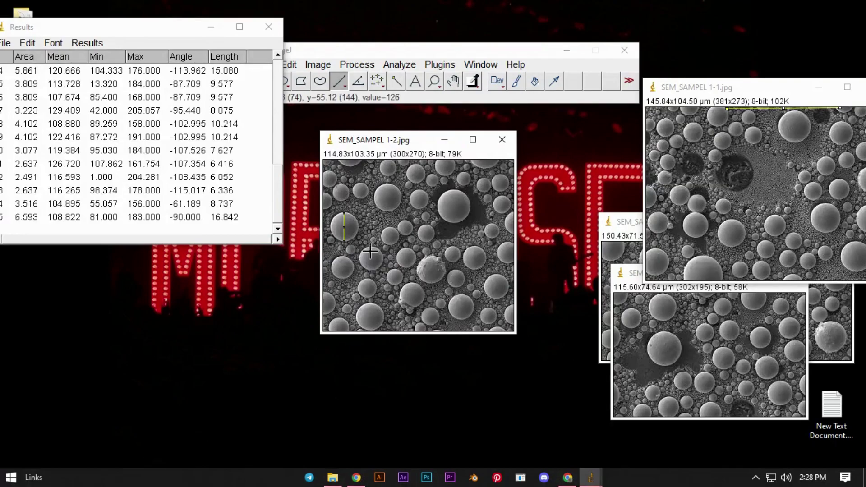
Measure the diameters of five spheres in the lower-left part of SEM_SAMPEL 1-2, ending with the one cut by the left edge
{"action": "mouse_move", "coordinate": [370, 248]}
{"action": "left_mouse_down"}
{"action": "mouse_move", "coordinate": [370, 268]}
{"action": "mouse_move", "coordinate": [344, 280]}
{"action": "mouse_move", "coordinate": [366, 286]}
{"action": "mouse_move", "coordinate": [373, 333]}
{"action": "left_mouse_up"}
{"action": "key", "text": "ctrl+m"}
{"action": "key", "text": "ctrl+m"}
{"action": "key", "text": "ctrl+m"}
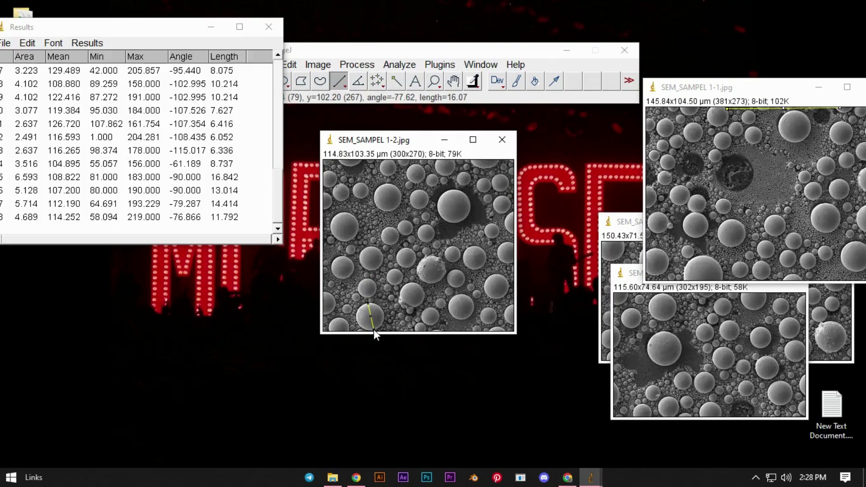
{"action": "key", "text": "ctrl+m"}
{"action": "left_click_drag", "start_coordinate": [324, 293], "coordinate": [323, 306]}
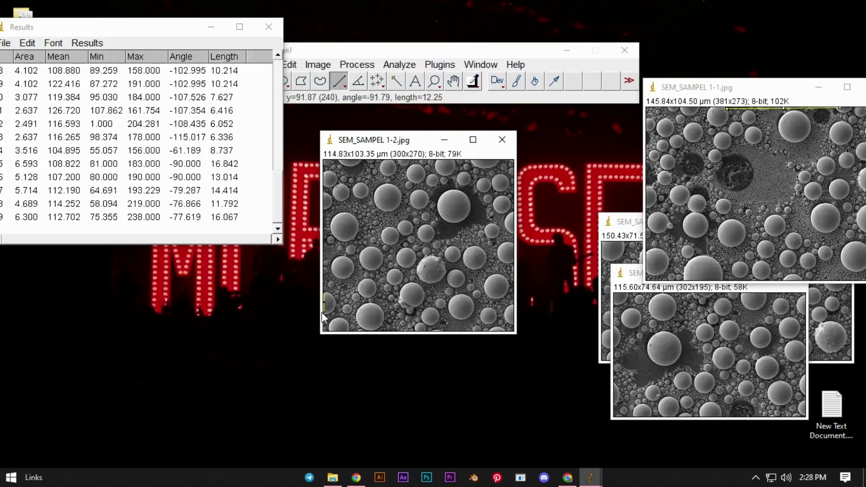
{"action": "key", "text": "ctrl+m"}
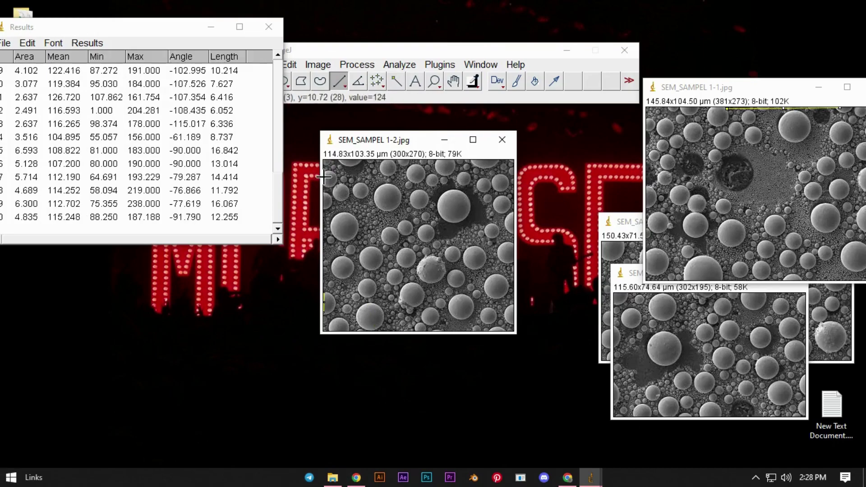
Measure the diameters of spheres across the upper-left and upper-middle of SEM_SAMPEL 1-2, ending with the large one on the dark patch
{"action": "mouse_move", "coordinate": [324, 171]}
{"action": "left_mouse_down"}
{"action": "mouse_move", "coordinate": [341, 202]}
{"action": "mouse_move", "coordinate": [363, 199]}
{"action": "left_mouse_up"}
{"action": "key", "text": "ctrl+m"}
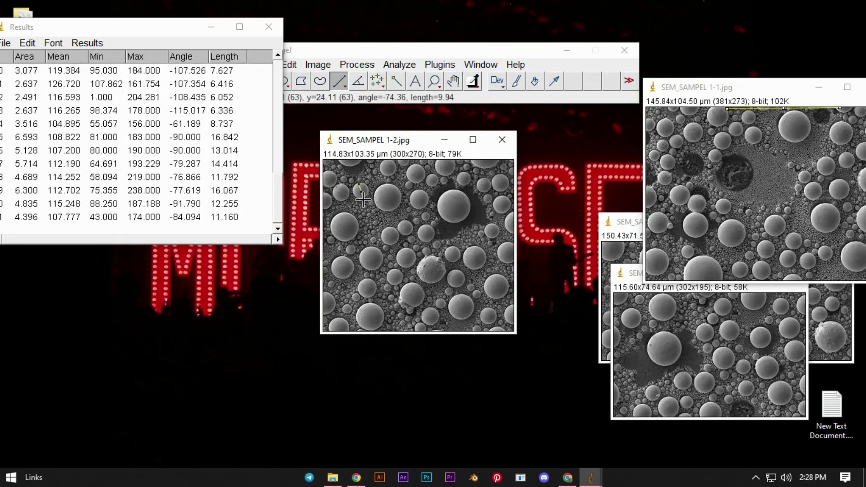
{"action": "key", "text": "ctrl+m"}
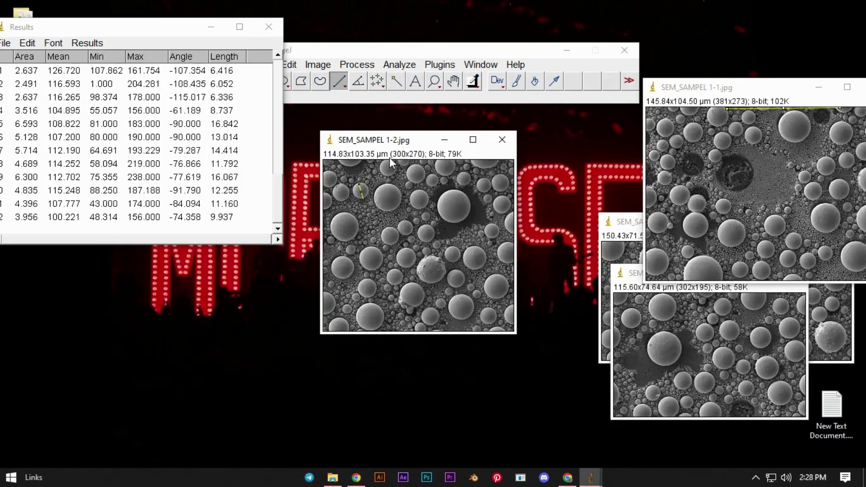
{"action": "mouse_move", "coordinate": [388, 161]}
{"action": "left_mouse_down"}
{"action": "mouse_move", "coordinate": [391, 175]}
{"action": "mouse_move", "coordinate": [421, 181]}
{"action": "mouse_move", "coordinate": [422, 206]}
{"action": "mouse_move", "coordinate": [457, 203]}
{"action": "mouse_move", "coordinate": [465, 222]}
{"action": "left_mouse_up"}
{"action": "key", "text": "ctrl+m"}
{"action": "key", "text": "ctrl+m"}
{"action": "key", "text": "ctrl+m"}
{"action": "key", "text": "ctrl+m"}
Measure the diameters of the two rough-surfaced spheres and two smooth spheres in the centre and lower-middle of SEM_SAMPEL 1-2
{"action": "left_click_drag", "start_coordinate": [426, 259], "coordinate": [461, 311]}
{"action": "key", "text": "ctrl+m"}
{"action": "key", "text": "ctrl+m"}
{"action": "key", "text": "ctrl+m"}
{"action": "left_click_drag", "start_coordinate": [471, 247], "coordinate": [480, 268]}
{"action": "key", "text": "ctrl+m"}
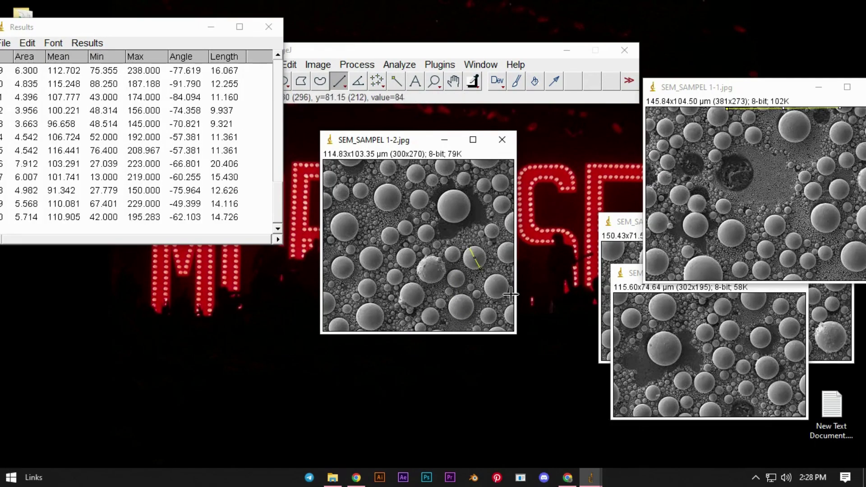
Measure the diameters of four spheres along the middle and lower right side of SEM_SAMPEL 1-2
{"action": "mouse_move", "coordinate": [489, 226]}
{"action": "left_mouse_down"}
{"action": "mouse_move", "coordinate": [511, 264]}
{"action": "mouse_move", "coordinate": [505, 243]}
{"action": "left_mouse_up"}
{"action": "key", "text": "ctrl+m"}
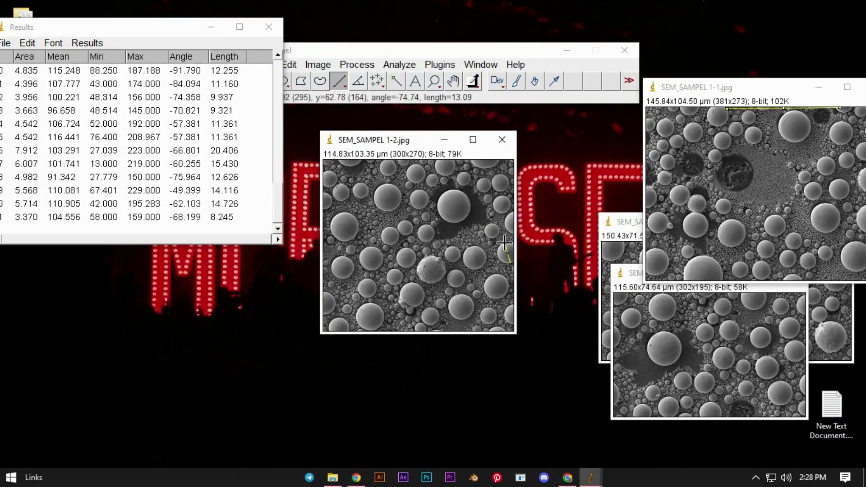
{"action": "key", "text": "ctrl+m"}
{"action": "mouse_move", "coordinate": [493, 277]}
{"action": "left_mouse_down"}
{"action": "mouse_move", "coordinate": [490, 322]}
{"action": "mouse_move", "coordinate": [485, 305]}
{"action": "left_mouse_up"}
{"action": "key", "text": "ctrl+m"}
{"action": "key", "text": "ctrl+m"}
Measure the diameters of three spheres near the upper-right corner and top edge of SEM_SAMPEL 1-2
{"action": "mouse_move", "coordinate": [495, 176]}
{"action": "left_mouse_down"}
{"action": "mouse_move", "coordinate": [504, 190]}
{"action": "mouse_move", "coordinate": [468, 186]}
{"action": "left_mouse_up"}
{"action": "key", "text": "ctrl+m"}
{"action": "key", "text": "ctrl+m"}
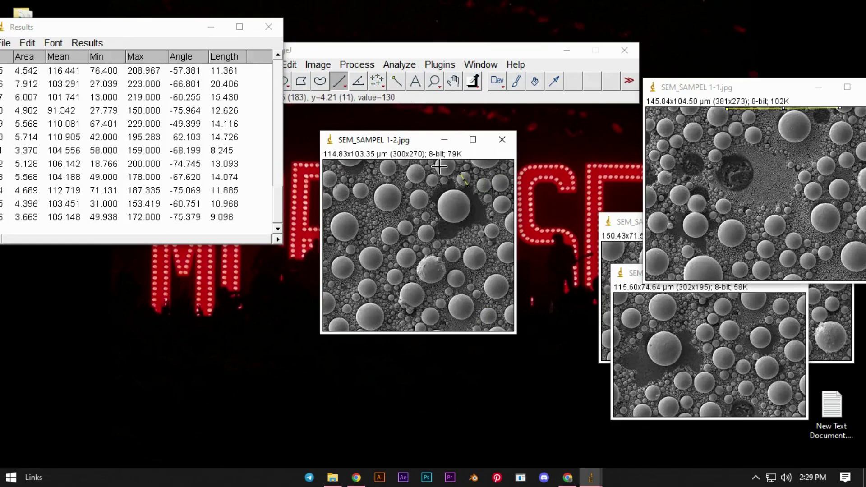
{"action": "left_click_drag", "start_coordinate": [439, 160], "coordinate": [454, 171]}
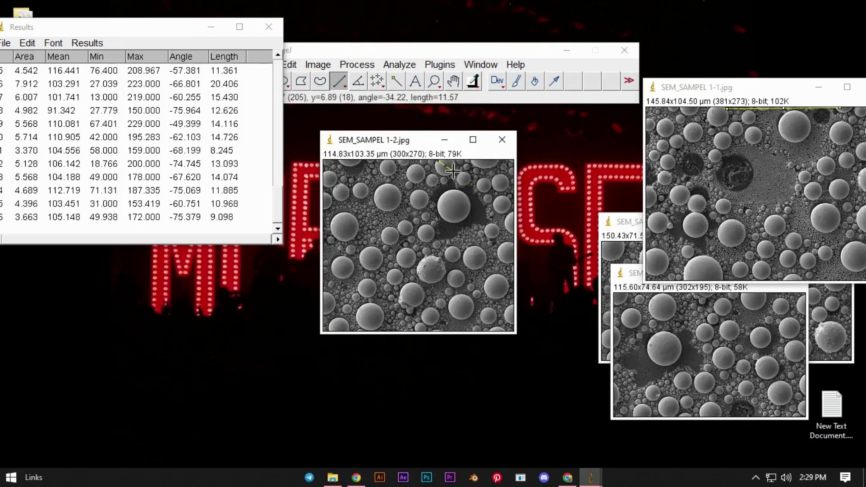
{"action": "key", "text": "ctrl+m"}
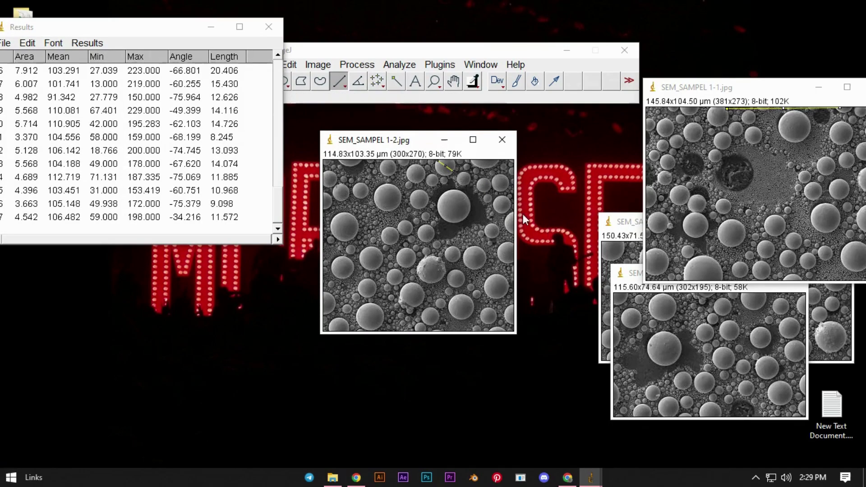
Set SEM_SAMPEL 1-2 aside over SEM_SAMPEL 1-1 and bring SEM_SAMPEL 1-3 into the work area
{"action": "left_click_drag", "start_coordinate": [424, 144], "coordinate": [757, 115]}
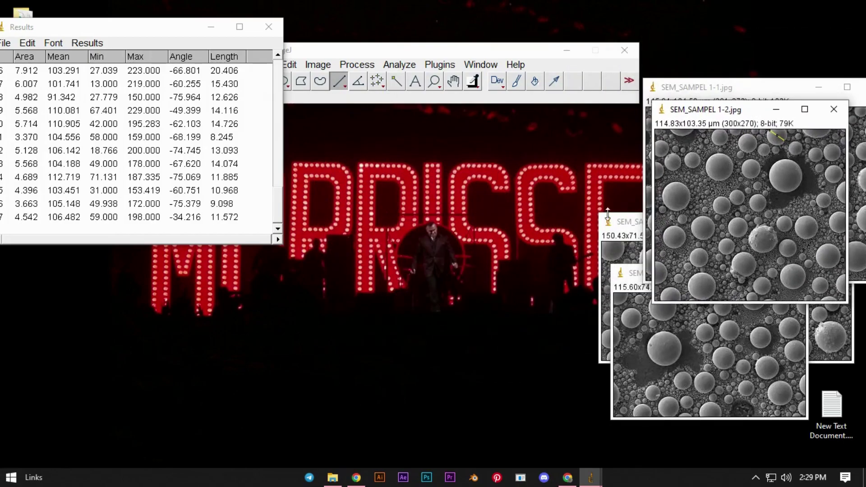
{"action": "left_click", "coordinate": [615, 237]}
{"action": "left_click_drag", "start_coordinate": [623, 231], "coordinate": [398, 148]}
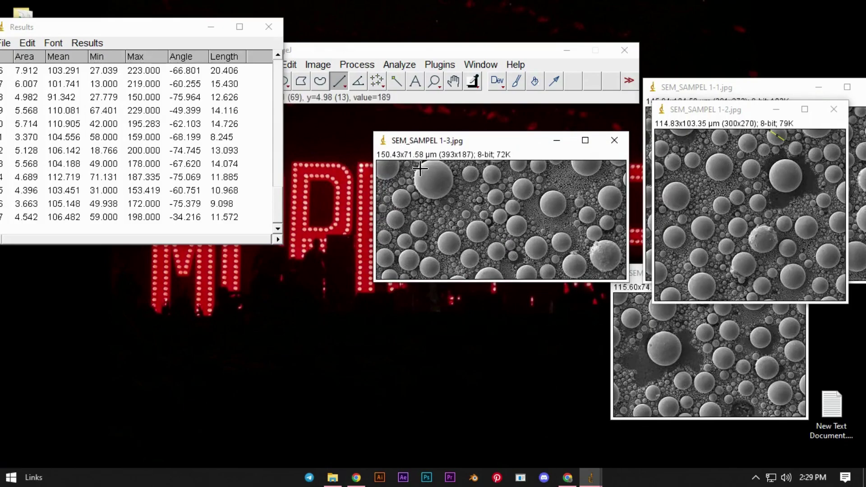
Measure the diameters of the large sphere near the upper-left corner and eight spheres down the left side of SEM_SAMPEL 1-3
{"action": "mouse_move", "coordinate": [421, 165]}
{"action": "left_mouse_down"}
{"action": "mouse_move", "coordinate": [451, 197]}
{"action": "mouse_move", "coordinate": [444, 199]}
{"action": "left_mouse_up"}
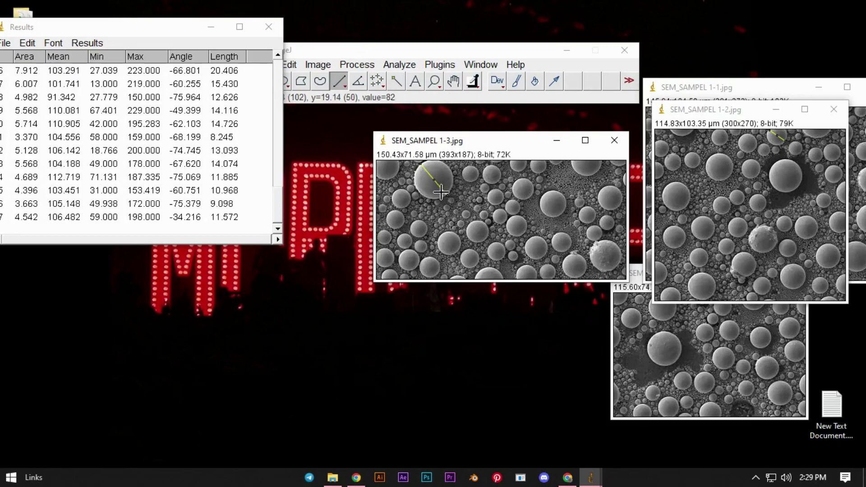
{"action": "key", "text": "ctrl+m"}
{"action": "mouse_move", "coordinate": [397, 192]}
{"action": "left_mouse_down"}
{"action": "mouse_move", "coordinate": [401, 237]}
{"action": "mouse_move", "coordinate": [419, 229]}
{"action": "mouse_move", "coordinate": [421, 237]}
{"action": "mouse_move", "coordinate": [408, 248]}
{"action": "mouse_move", "coordinate": [382, 240]}
{"action": "mouse_move", "coordinate": [388, 267]}
{"action": "mouse_move", "coordinate": [435, 275]}
{"action": "left_mouse_up"}
{"action": "key", "text": "ctrl+m"}
{"action": "key", "text": "ctrl+m"}
{"action": "key", "text": "ctrl+m"}
{"action": "key", "text": "ctrl+m"}
{"action": "key", "text": "ctrl+m"}
{"action": "key", "text": "ctrl+m"}
{"action": "key", "text": "ctrl+m"}
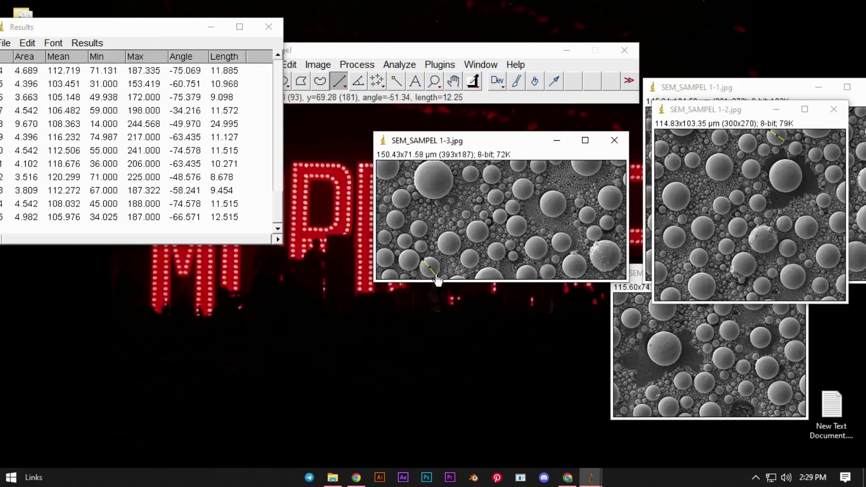
{"action": "key", "text": "ctrl+m"}
Measure the diameters of four spheres in the lower-middle area of SEM_SAMPEL 1-3
{"action": "mouse_move", "coordinate": [444, 236]}
{"action": "left_mouse_down"}
{"action": "mouse_move", "coordinate": [457, 253]}
{"action": "mouse_move", "coordinate": [475, 231]}
{"action": "mouse_move", "coordinate": [500, 258]}
{"action": "left_mouse_up"}
{"action": "key", "text": "ctrl+m"}
{"action": "key", "text": "ctrl+m"}
{"action": "key", "text": "ctrl+m"}
{"action": "key", "text": "ctrl+m"}
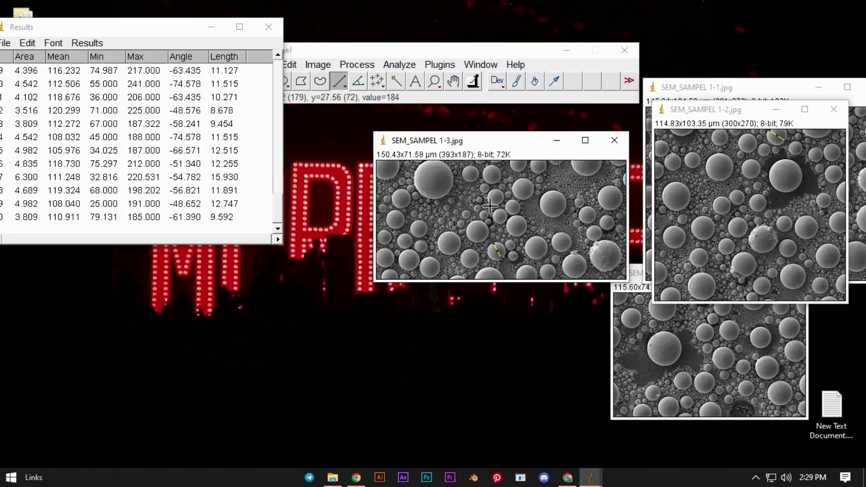
Measure the diameters of two small spheres near the centre and two near the top edge of SEM_SAMPEL 1-3
{"action": "mouse_move", "coordinate": [495, 211]}
{"action": "left_mouse_down"}
{"action": "mouse_move", "coordinate": [501, 224]}
{"action": "mouse_move", "coordinate": [501, 203]}
{"action": "left_mouse_up"}
{"action": "key", "text": "ctrl+m"}
{"action": "key", "text": "ctrl+m"}
{"action": "left_click_drag", "start_coordinate": [466, 168], "coordinate": [500, 184]}
{"action": "key", "text": "ctrl+m"}
{"action": "key", "text": "ctrl+m"}
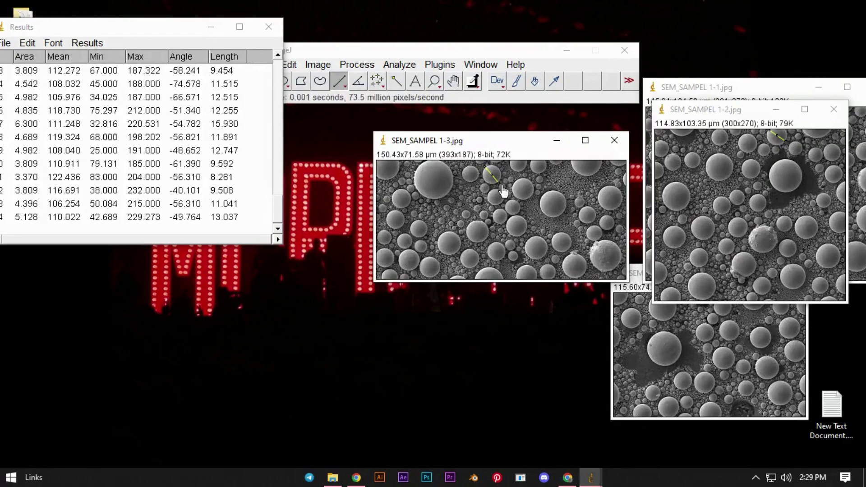
Measure the diameters of six spheres from the centre to the large rough sphere in the lower right of SEM_SAMPEL 1-3
{"action": "mouse_move", "coordinate": [509, 203]}
{"action": "left_mouse_down"}
{"action": "mouse_move", "coordinate": [549, 277]}
{"action": "mouse_move", "coordinate": [522, 277]}
{"action": "mouse_move", "coordinate": [578, 270]}
{"action": "mouse_move", "coordinate": [602, 251]}
{"action": "mouse_move", "coordinate": [617, 266]}
{"action": "left_mouse_up"}
{"action": "key", "text": "ctrl+m"}
{"action": "key", "text": "ctrl+m"}
{"action": "key", "text": "ctrl+m"}
{"action": "key", "text": "ctrl+m"}
{"action": "key", "text": "ctrl+m"}
{"action": "key", "text": "ctrl+m"}
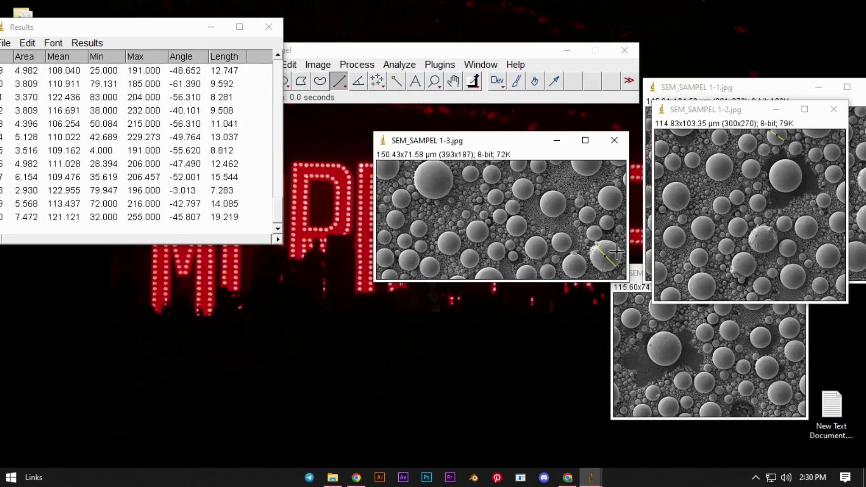
Measure the diameters of five spheres across the right half of SEM_SAMPEL 1-3, including the two large smooth ones
{"action": "mouse_move", "coordinate": [556, 234]}
{"action": "left_mouse_down"}
{"action": "mouse_move", "coordinate": [569, 247]}
{"action": "mouse_move", "coordinate": [617, 225]}
{"action": "left_mouse_up"}
{"action": "key", "text": "ctrl+m"}
{"action": "key", "text": "ctrl+m"}
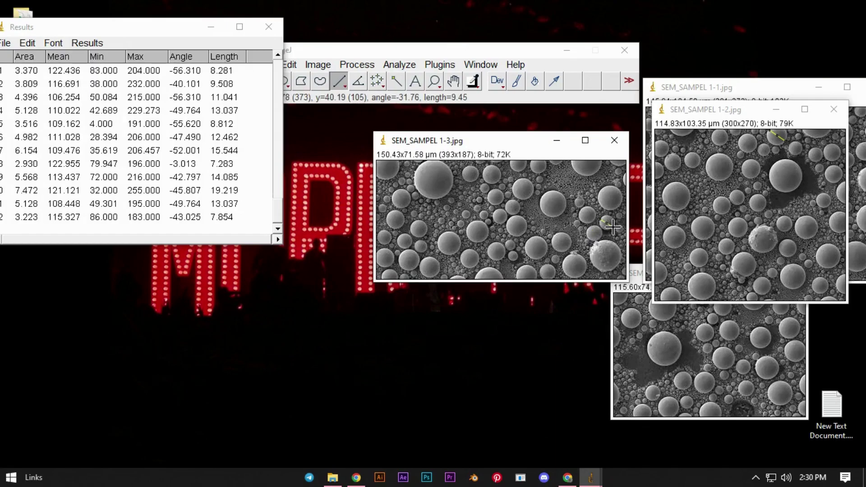
{"action": "key", "text": "ctrl+m"}
{"action": "left_click_drag", "start_coordinate": [602, 188], "coordinate": [619, 205]}
{"action": "key", "text": "ctrl+m"}
{"action": "left_click_drag", "start_coordinate": [545, 195], "coordinate": [564, 213]}
{"action": "key", "text": "ctrl+m"}
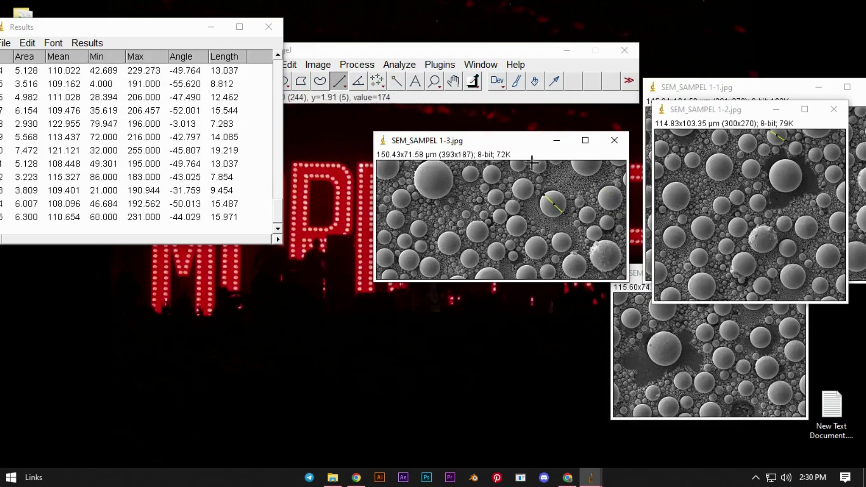
Measure the diameters of three spheres at and just below the top edge of SEM_SAMPEL 1-3
{"action": "mouse_move", "coordinate": [531, 165]}
{"action": "left_mouse_down"}
{"action": "mouse_move", "coordinate": [547, 166]}
{"action": "mouse_move", "coordinate": [526, 193]}
{"action": "mouse_move", "coordinate": [532, 199]}
{"action": "left_mouse_up"}
{"action": "key", "text": "ctrl+m"}
{"action": "key", "text": "ctrl+m"}
{"action": "left_click_drag", "start_coordinate": [573, 161], "coordinate": [601, 161]}
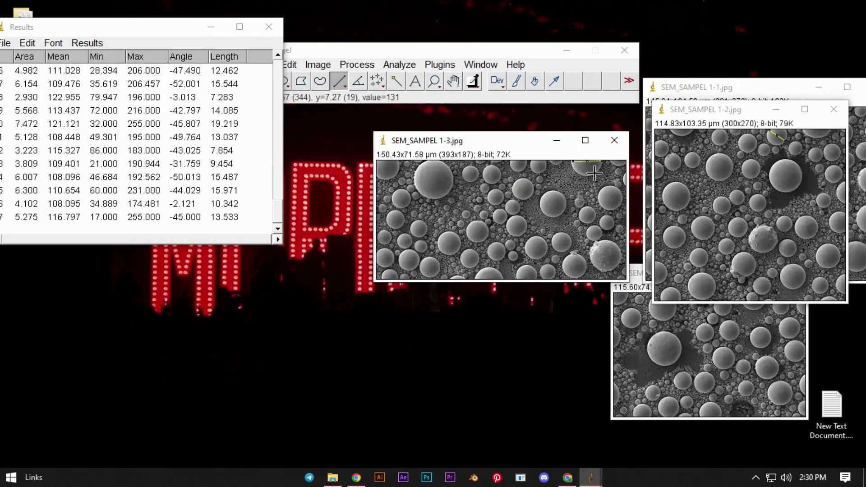
{"action": "key", "text": "ctrl+m"}
Set SEM_SAMPEL 1-3 aside, bring SEM_SAMPEL 1-4 into the work area and measure the diameters of its two largest spheres
{"action": "left_click_drag", "start_coordinate": [493, 153], "coordinate": [718, 117]}
{"action": "left_click_drag", "start_coordinate": [619, 277], "coordinate": [360, 168]}
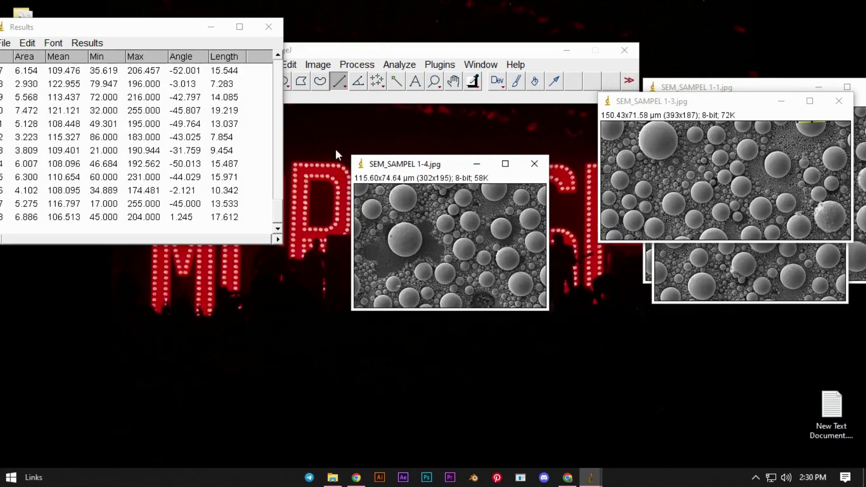
{"action": "left_click_drag", "start_coordinate": [397, 189], "coordinate": [416, 254]}
{"action": "key", "text": "ctrl+m"}
{"action": "key", "text": "ctrl+m"}
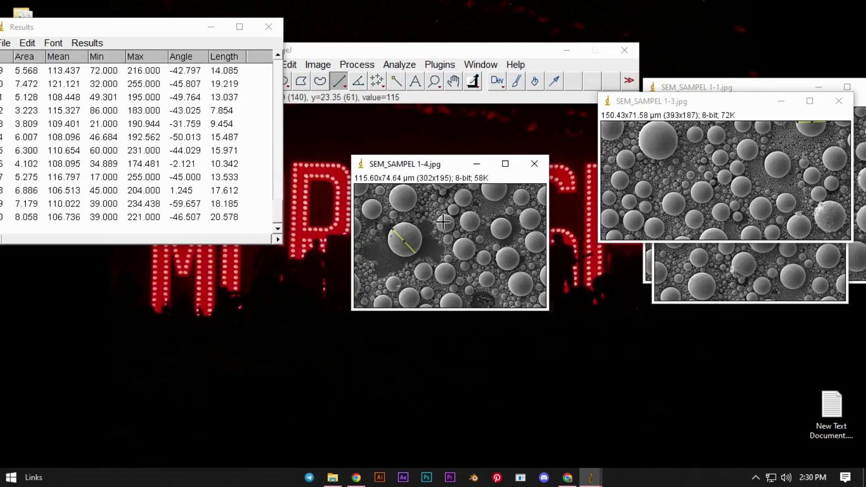
Measure the diameters of one sphere beside the dark central area and three in the lower left of SEM_SAMPEL 1-4
{"action": "left_click_drag", "start_coordinate": [440, 217], "coordinate": [451, 231]}
{"action": "key", "text": "ctrl+m"}
{"action": "mouse_move", "coordinate": [389, 280]}
{"action": "left_mouse_down"}
{"action": "mouse_move", "coordinate": [418, 307]}
{"action": "mouse_move", "coordinate": [380, 301]}
{"action": "mouse_move", "coordinate": [387, 308]}
{"action": "left_mouse_up"}
{"action": "key", "text": "ctrl+m"}
{"action": "key", "text": "ctrl+m"}
{"action": "key", "text": "ctrl+m"}
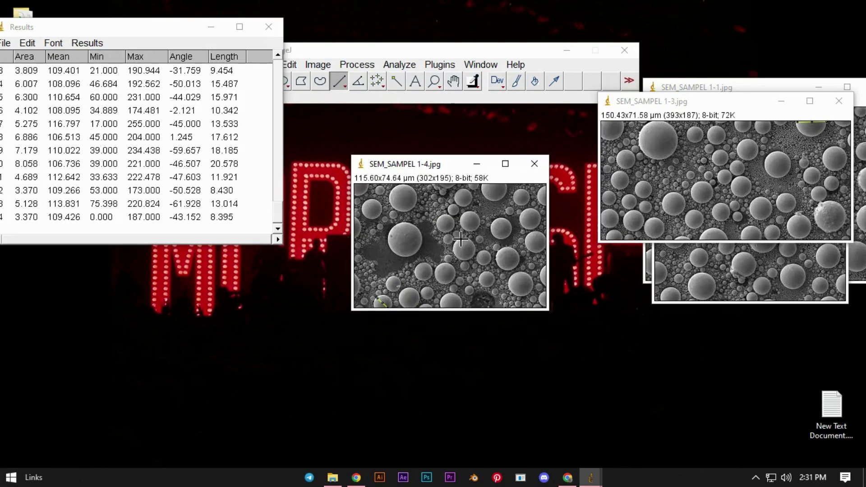
Measure the diameters of four spheres running down the centre of SEM_SAMPEL 1-4
{"action": "left_click_drag", "start_coordinate": [456, 195], "coordinate": [480, 232]}
{"action": "key", "text": "ctrl+m"}
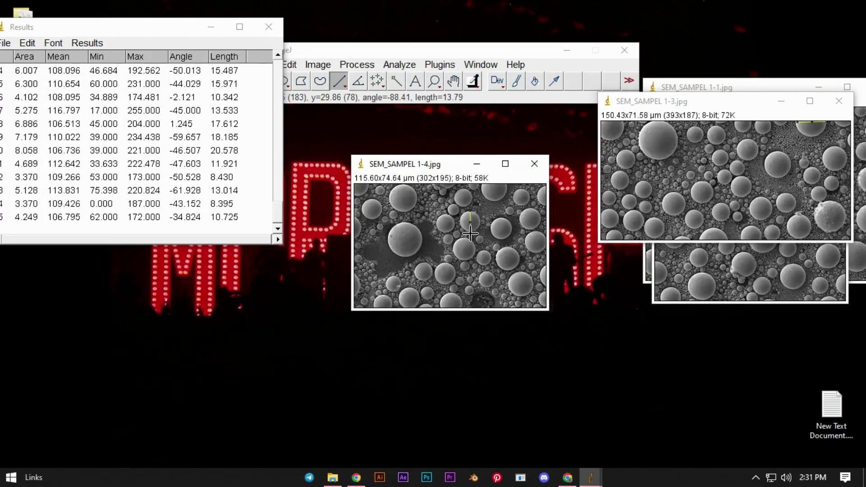
{"action": "key", "text": "ctrl+m"}
{"action": "left_click_drag", "start_coordinate": [459, 239], "coordinate": [491, 262]}
{"action": "key", "text": "ctrl+m"}
{"action": "key", "text": "ctrl+m"}
Measure the diameters of three large spheres right of centre and the small one beside them in SEM_SAMPEL 1-4
{"action": "mouse_move", "coordinate": [498, 221]}
{"action": "left_mouse_down"}
{"action": "mouse_move", "coordinate": [524, 301]}
{"action": "mouse_move", "coordinate": [489, 286]}
{"action": "mouse_move", "coordinate": [489, 270]}
{"action": "mouse_move", "coordinate": [488, 287]}
{"action": "left_mouse_up"}
{"action": "key", "text": "ctrl+m"}
{"action": "key", "text": "ctrl+m"}
{"action": "key", "text": "ctrl+m"}
{"action": "left_click", "coordinate": [487, 282]}
{"action": "mouse_move", "coordinate": [488, 289]}
{"action": "left_mouse_down"}
{"action": "mouse_move", "coordinate": [488, 271]}
{"action": "mouse_move", "coordinate": [486, 287]}
{"action": "left_mouse_up"}
{"action": "key", "text": "ctrl+m"}
Measure the diameters of three spheres near the upper right edge of SEM_SAMPEL 1-4
{"action": "left_click_drag", "start_coordinate": [531, 211], "coordinate": [535, 252]}
{"action": "key", "text": "ctrl+m"}
{"action": "key", "text": "ctrl+m"}
{"action": "left_click_drag", "start_coordinate": [519, 190], "coordinate": [523, 208]}
{"action": "key", "text": "ctrl+m"}
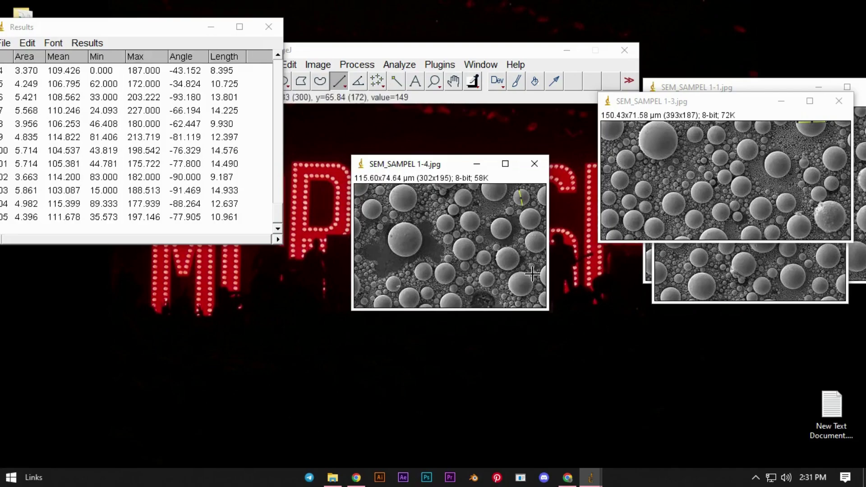
Minimise SEM_SAMPEL 1-4 and close the SEM_SAMPEL 1-3, 1-2 and 1-1 images
{"action": "left_click", "coordinate": [475, 163]}
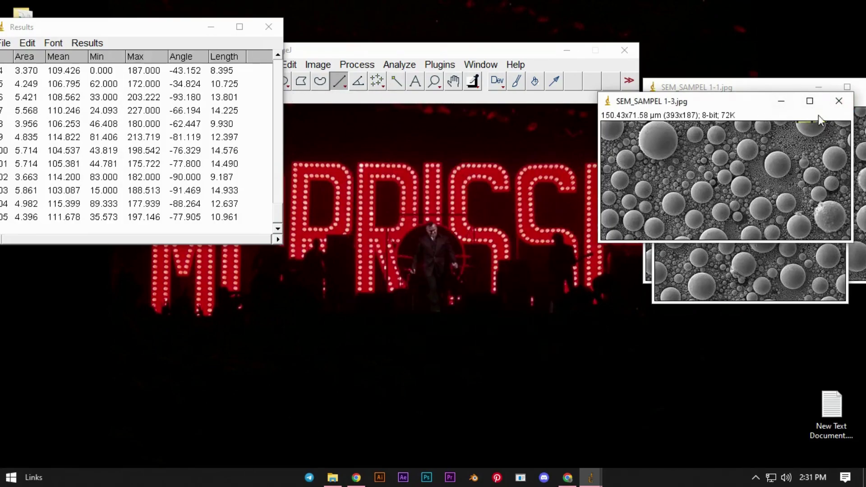
{"action": "left_click", "coordinate": [837, 104]}
{"action": "left_click", "coordinate": [835, 109]}
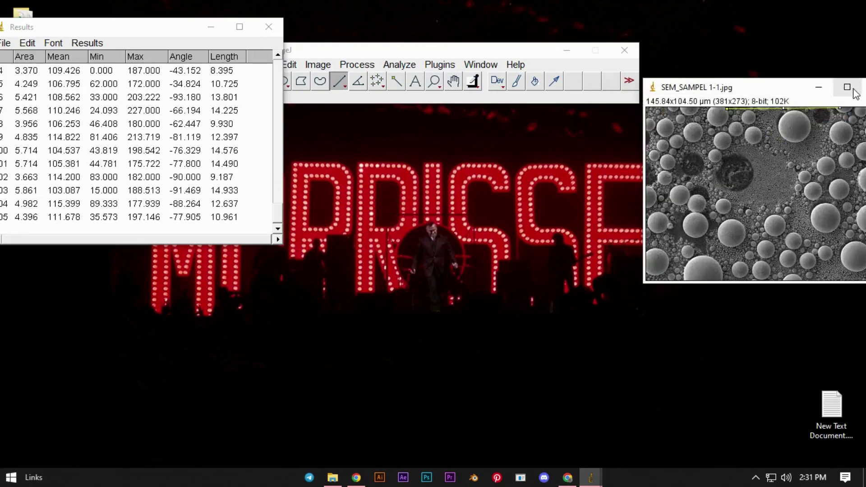
{"action": "left_click", "coordinate": [848, 87]}
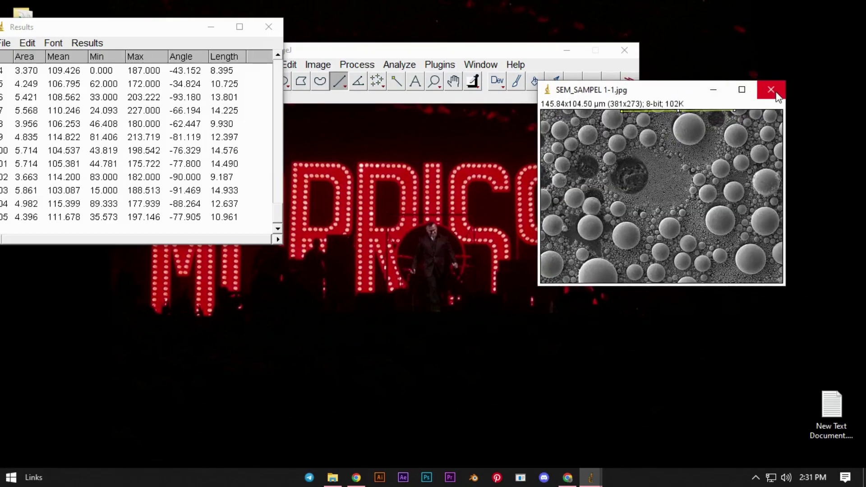
{"action": "left_click", "coordinate": [771, 90]}
Bring the Results table into view from its first row and start saving it under the name Results Sampel 1.csv
{"action": "left_click_drag", "start_coordinate": [146, 34], "coordinate": [456, 167]}
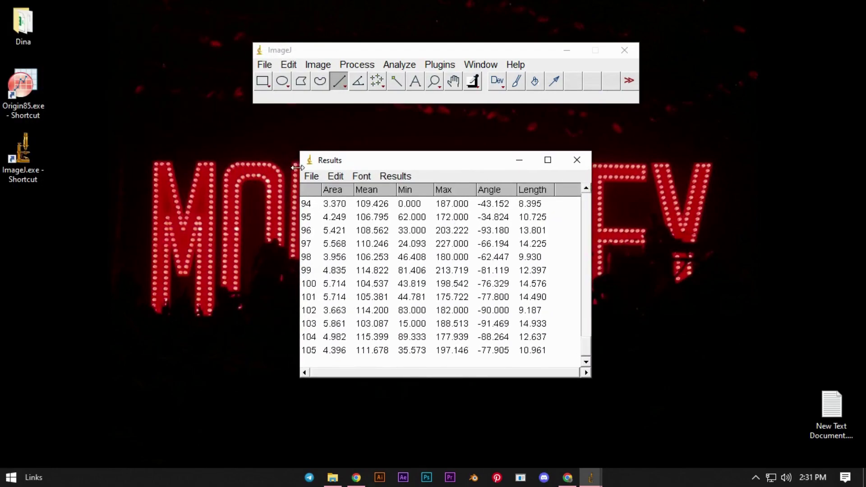
{"action": "scroll", "coordinate": [384, 261], "scroll_direction": "up", "scroll_amount": 9}
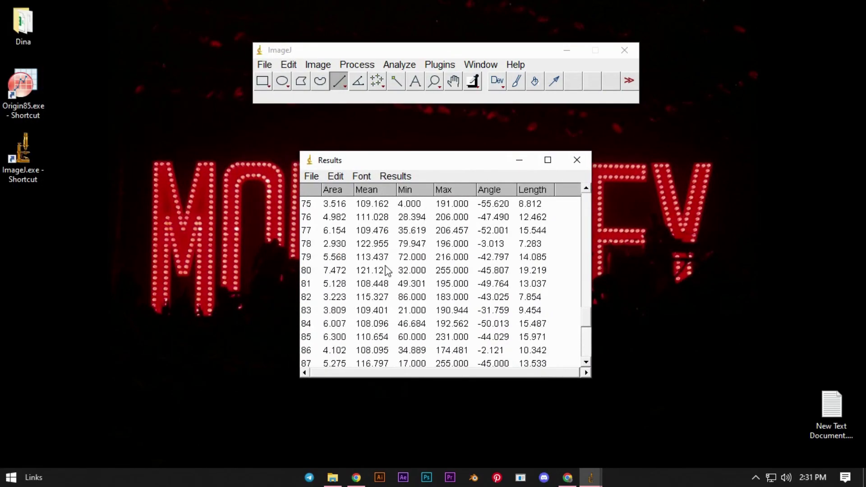
{"action": "left_click_drag", "start_coordinate": [586, 308], "coordinate": [599, 191]}
{"action": "left_click", "coordinate": [311, 177]}
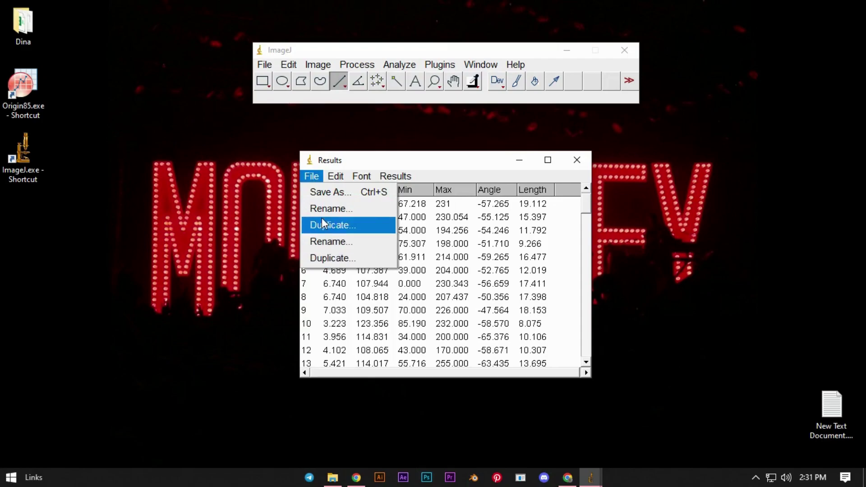
{"action": "left_click", "coordinate": [324, 193]}
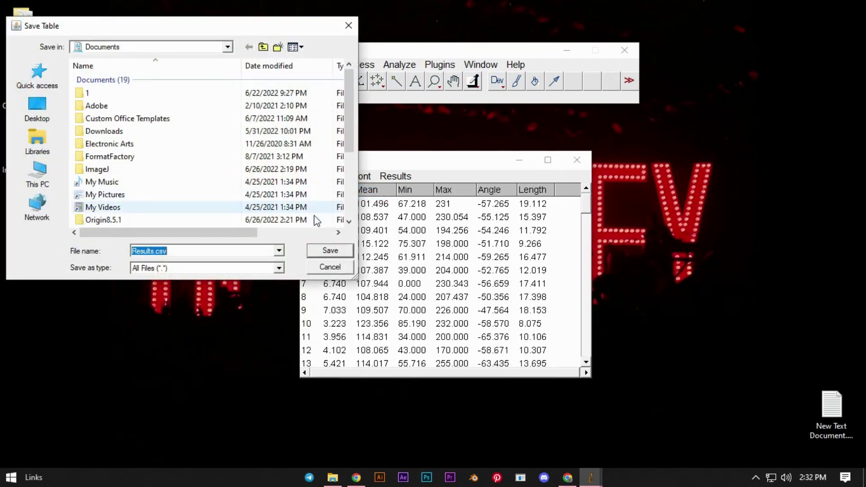
{"action": "left_click", "coordinate": [153, 252]}
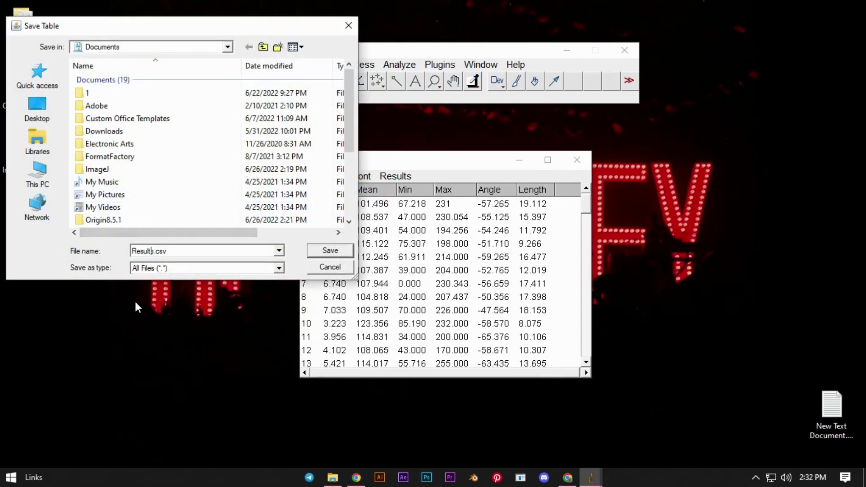
{"action": "type", "text": "San"}
{"action": "key", "text": "BackSpace"}
{"action": "type", "text": "mpel 1"}
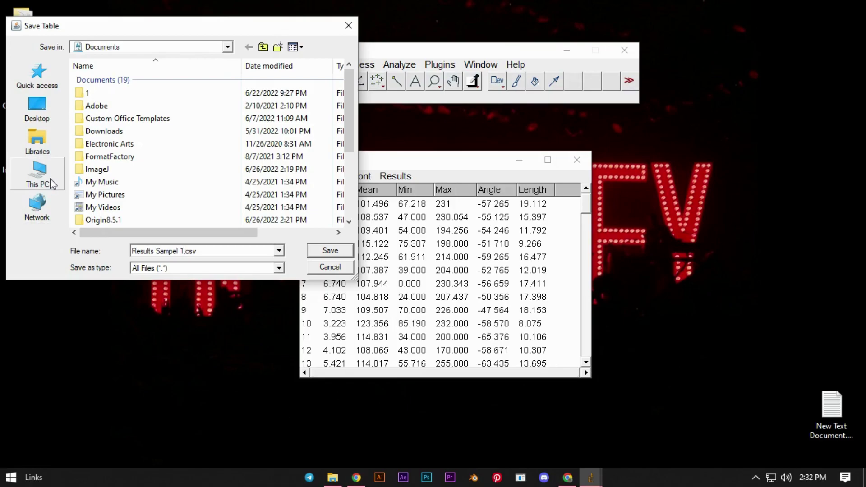
{"action": "left_click", "coordinate": [37, 140]}
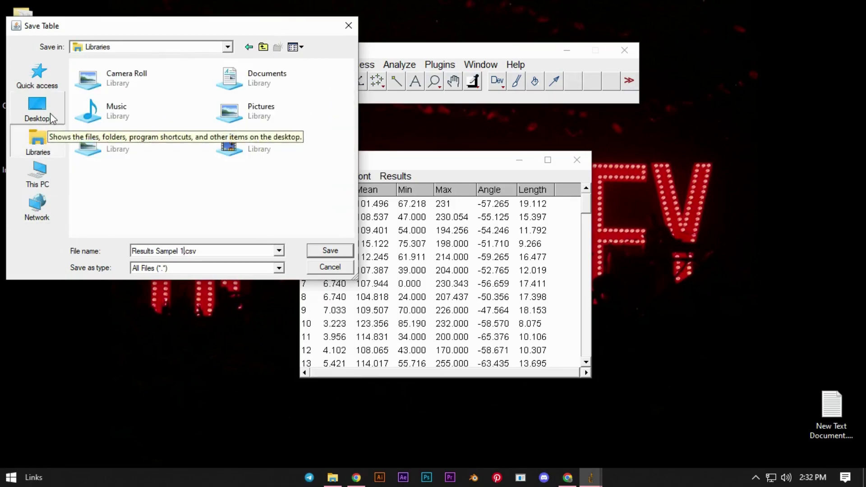
{"action": "double_click", "coordinate": [239, 80]}
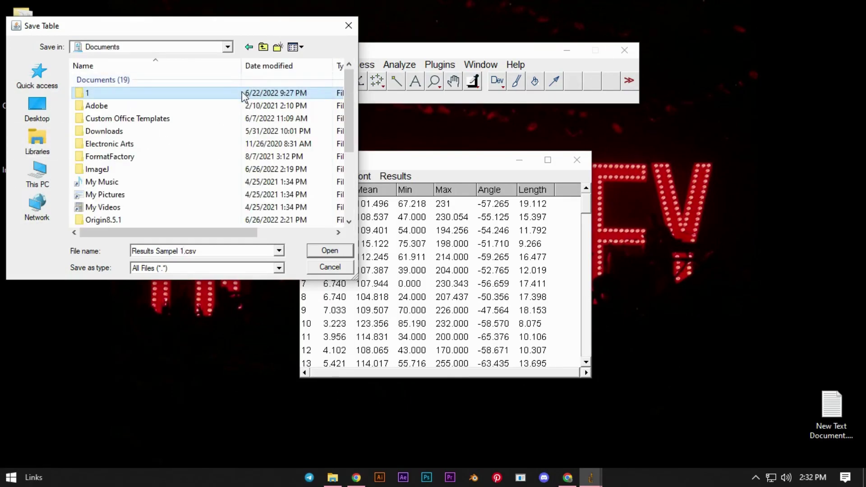
{"action": "scroll", "coordinate": [134, 158], "scroll_direction": "down", "scroll_amount": 3}
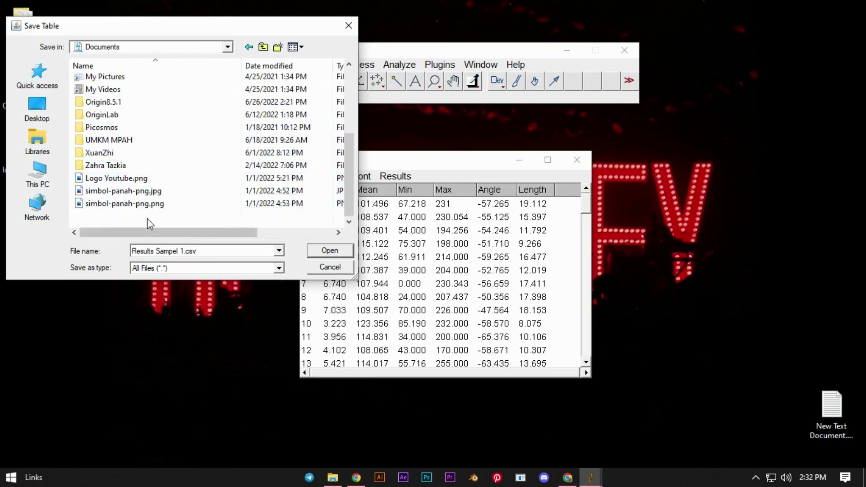
{"action": "scroll", "coordinate": [131, 172], "scroll_direction": "up", "scroll_amount": 3}
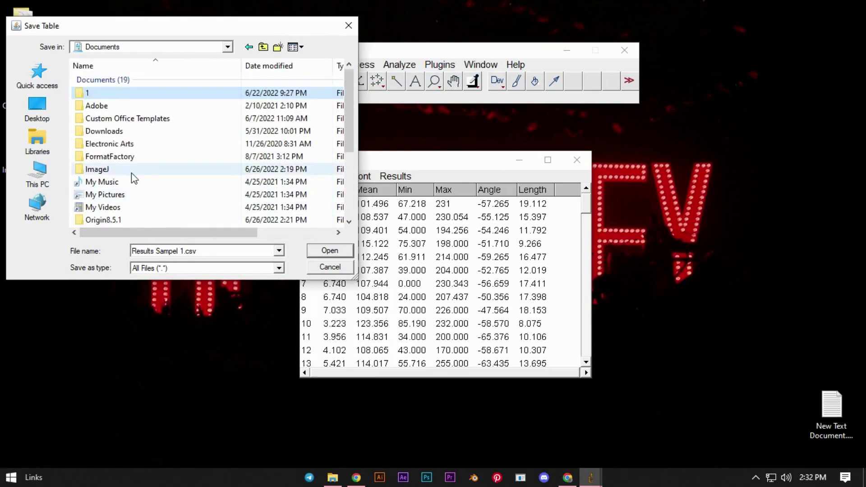
Save the table as Results Sampel 2.csv in the project folder on the desktop, declining to overwrite the existing results file
{"action": "left_click", "coordinate": [48, 106]}
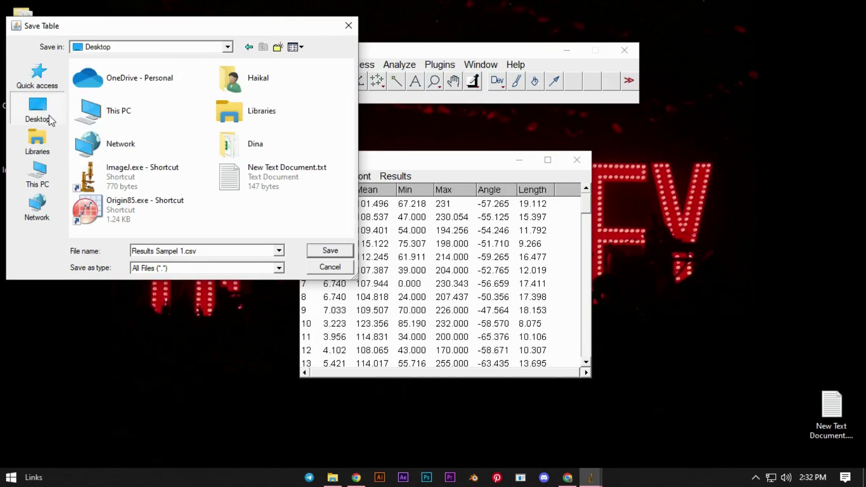
{"action": "double_click", "coordinate": [250, 154]}
{"action": "left_click", "coordinate": [326, 251]}
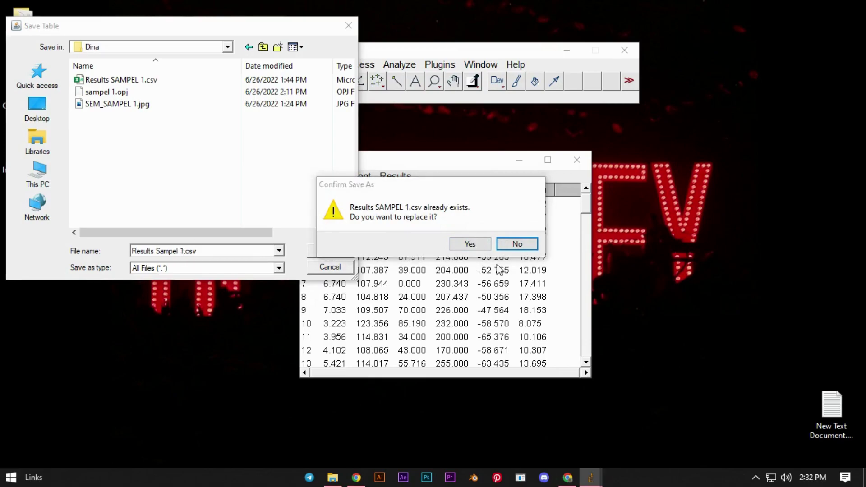
{"action": "left_click", "coordinate": [517, 243]}
{"action": "left_click", "coordinate": [181, 253]}
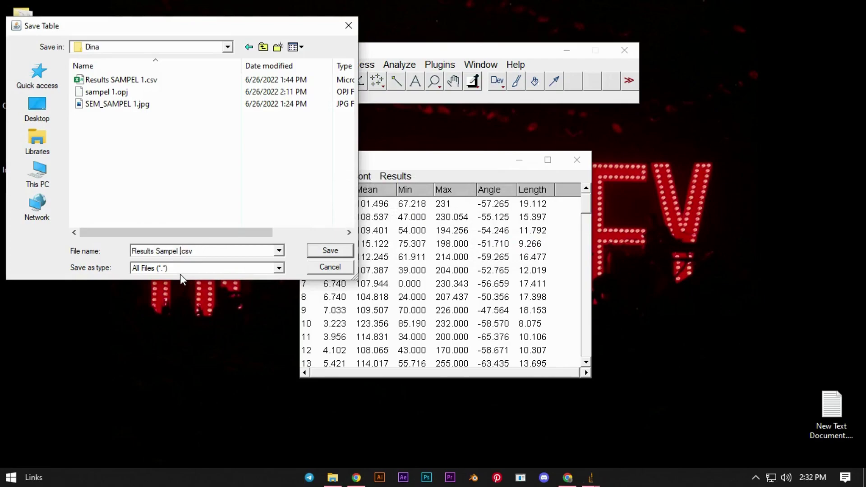
{"action": "key", "text": "Delete"}
{"action": "type", "text": "2"}
{"action": "left_click", "coordinate": [331, 250]}
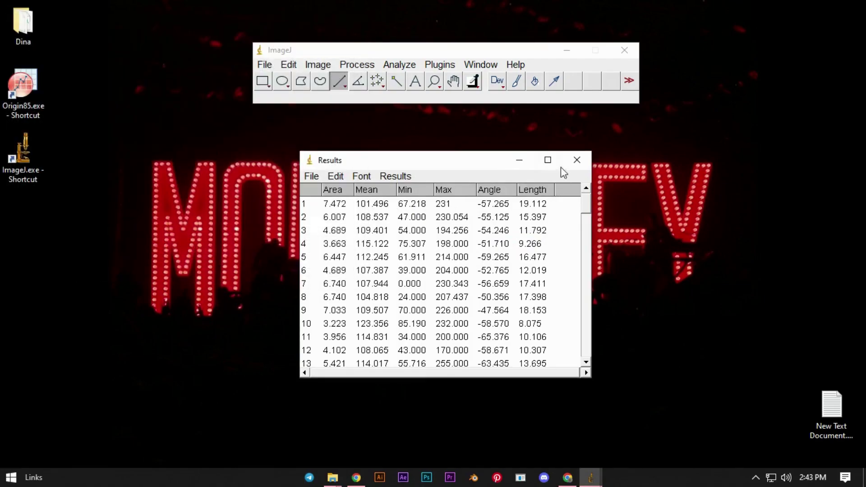
Close the Results table and quit the program, saving the image as SEM_SAMPEL 1.tif in the same folder
{"action": "left_click", "coordinate": [578, 161]}
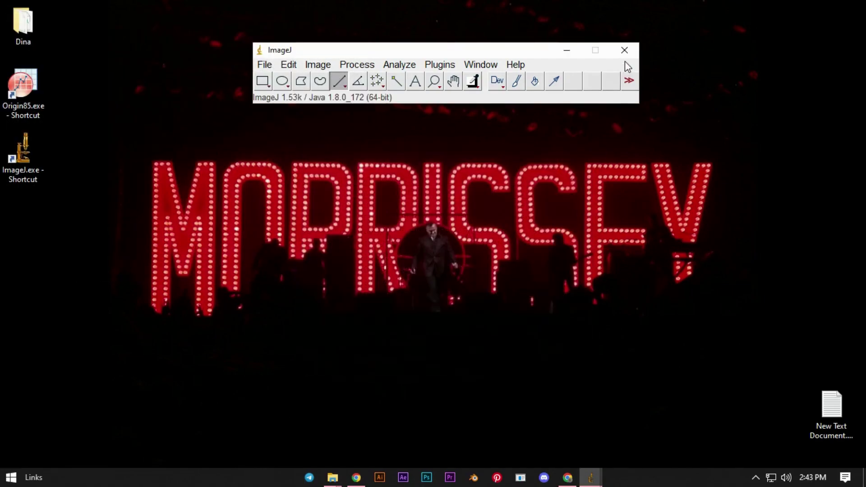
{"action": "left_click", "coordinate": [624, 50]}
{"action": "left_click", "coordinate": [404, 162]}
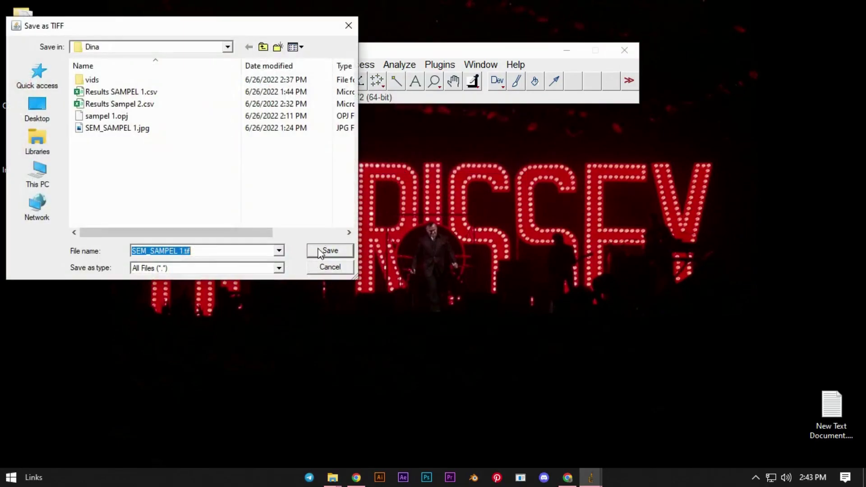
{"action": "left_click", "coordinate": [320, 252]}
{"action": "left_click", "coordinate": [254, 180]}
Launch OriginPro 8.5.1 and dismiss its registration dialogs
{"action": "double_click", "coordinate": [27, 101]}
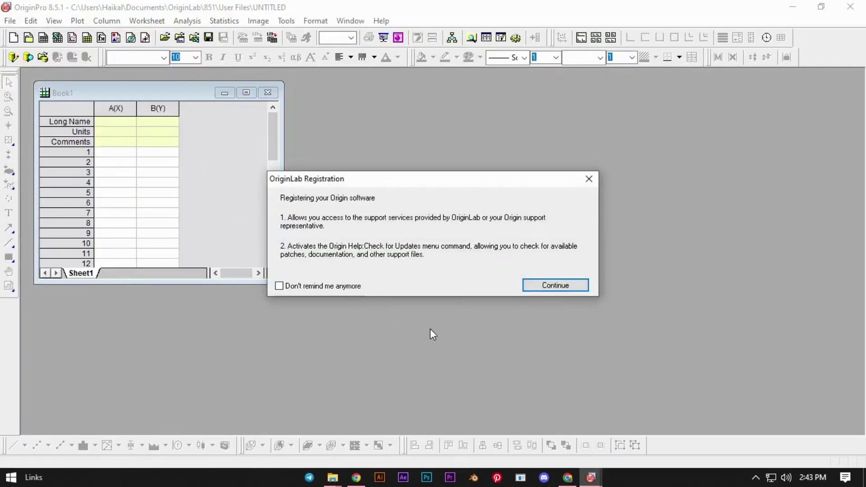
{"action": "left_click", "coordinate": [540, 287]}
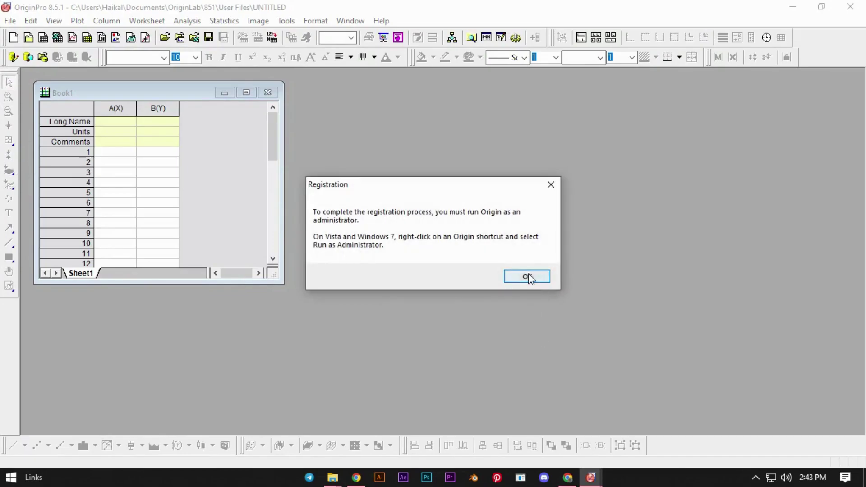
{"action": "left_click", "coordinate": [527, 276]}
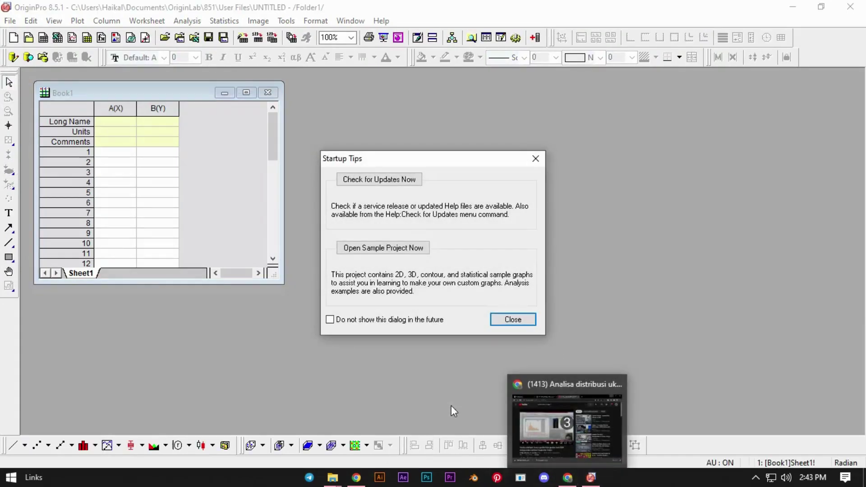
Dismiss the startup tips and open Results Sampel 2.csv from the project folder in Excel
{"action": "left_click", "coordinate": [513, 320]}
{"action": "mouse_move", "coordinate": [333, 477]}
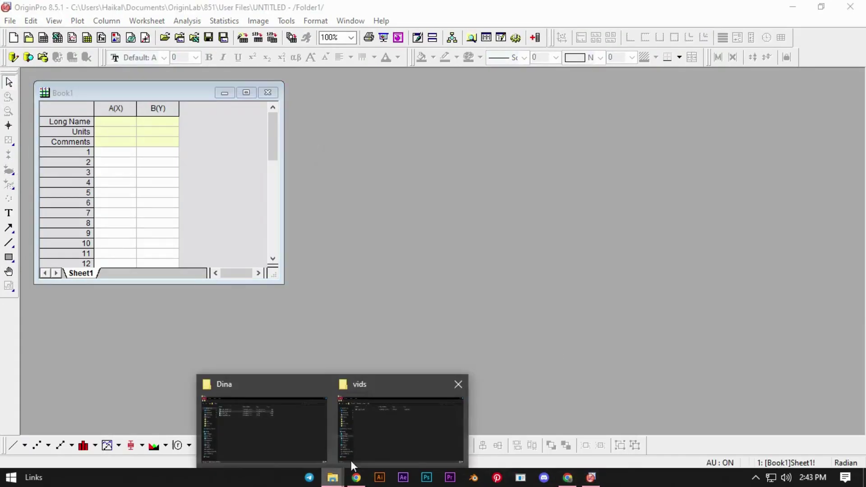
{"action": "mouse_move", "coordinate": [367, 389]}
{"action": "left_click", "coordinate": [283, 409]}
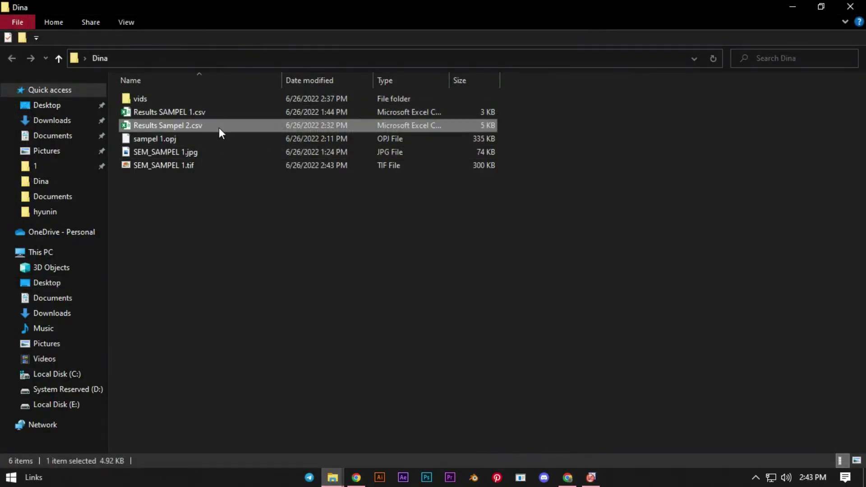
{"action": "left_click", "coordinate": [250, 166]}
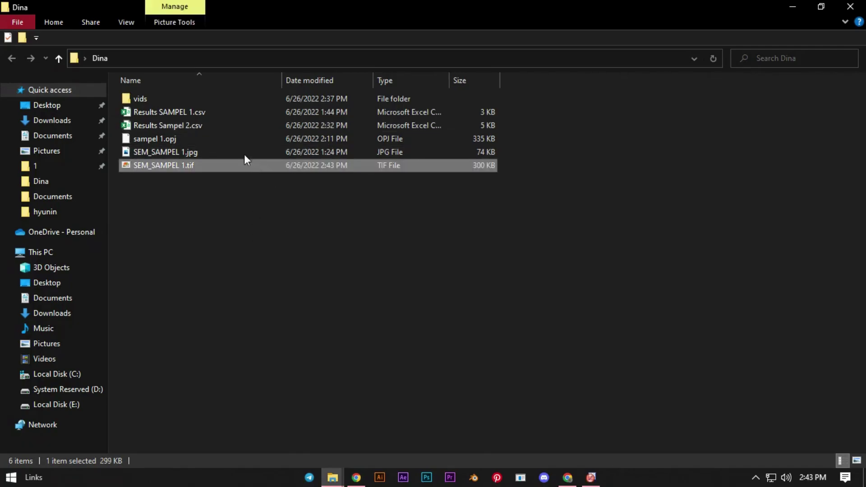
{"action": "double_click", "coordinate": [234, 125]}
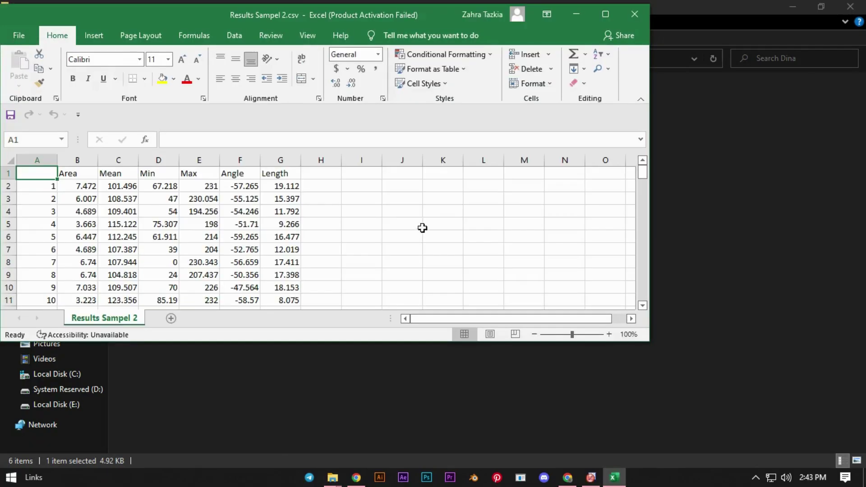
Copy the entire Length column of the results sheet, dismissing the Office activation wizard
{"action": "left_click", "coordinate": [287, 160]}
{"action": "right_click", "coordinate": [289, 162]}
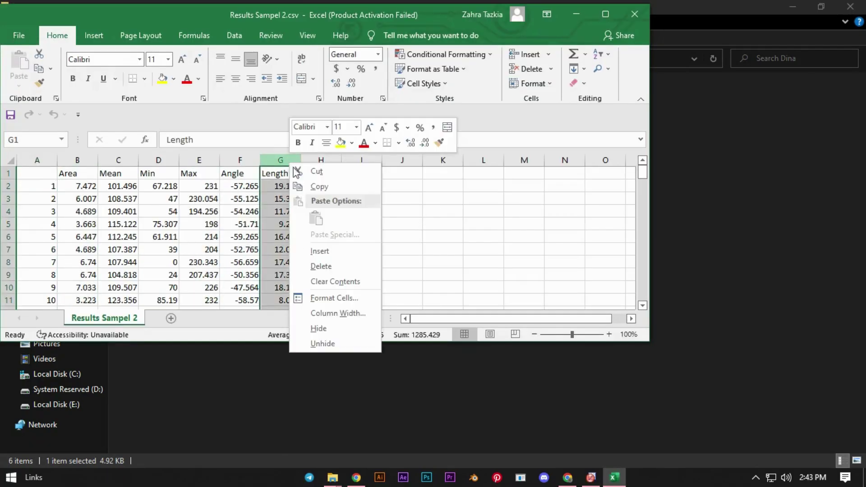
{"action": "left_click", "coordinate": [449, 302]}
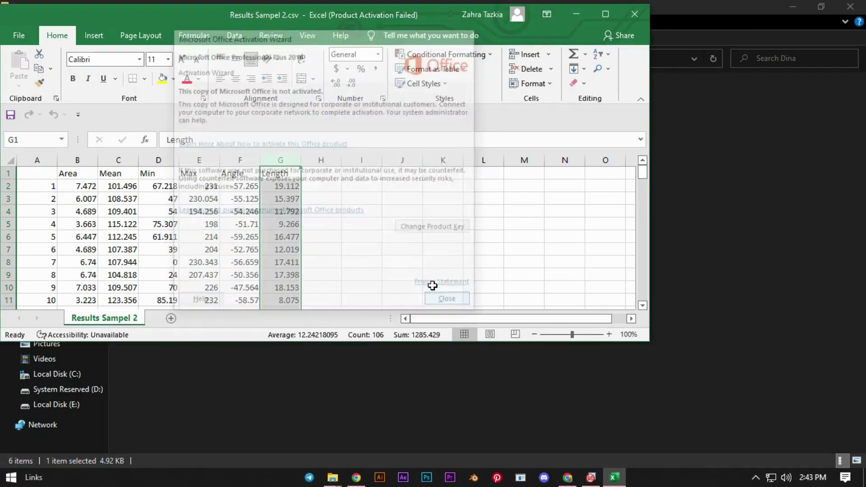
{"action": "right_click", "coordinate": [286, 165]}
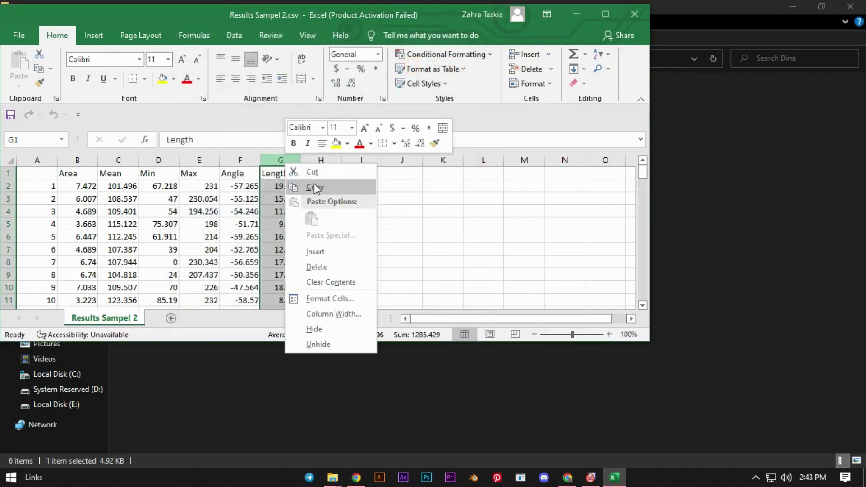
{"action": "left_click", "coordinate": [316, 186]}
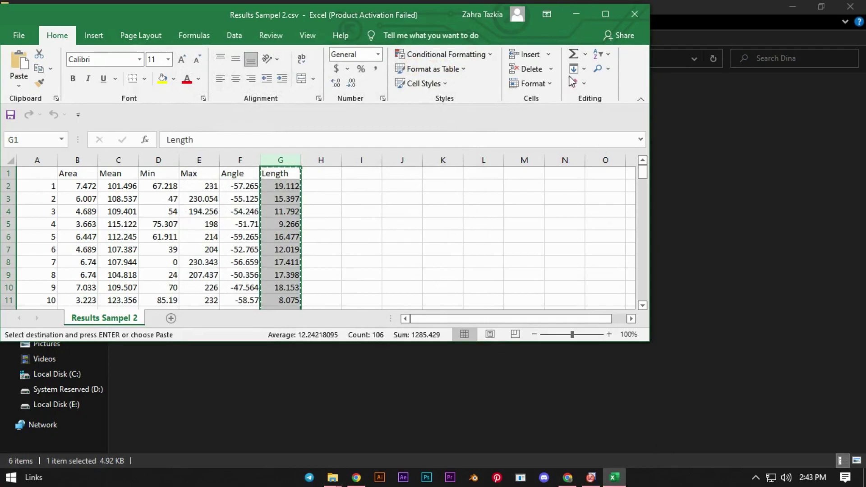
Switch back to OriginPro and paste the copied lengths into column A of Book1, starting at its Comments cell
{"action": "left_click", "coordinate": [578, 14]}
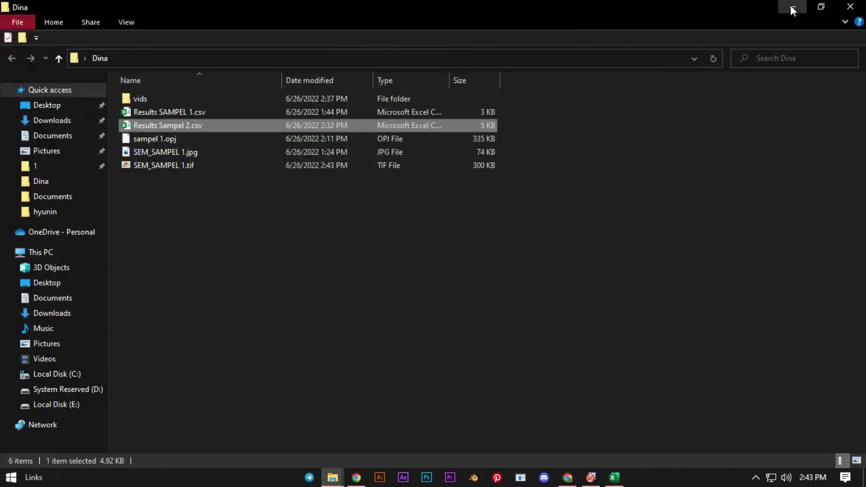
{"action": "left_click", "coordinate": [793, 8]}
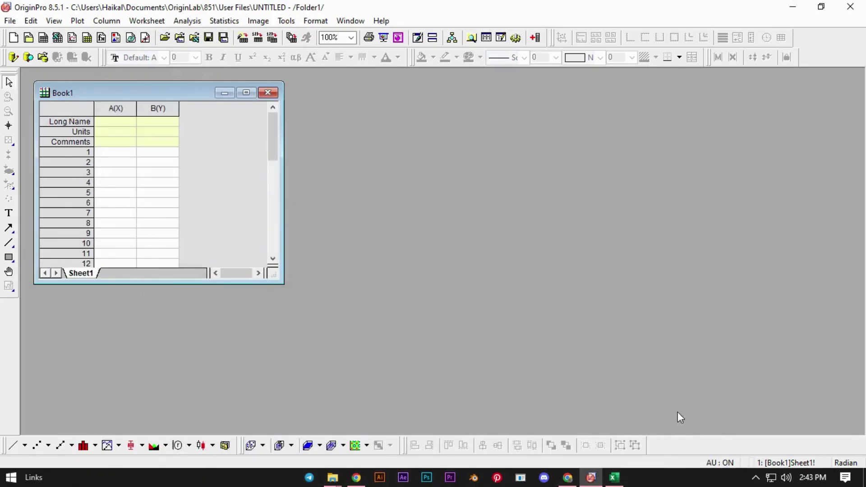
{"action": "left_click", "coordinate": [121, 143]}
{"action": "right_click", "coordinate": [121, 143]}
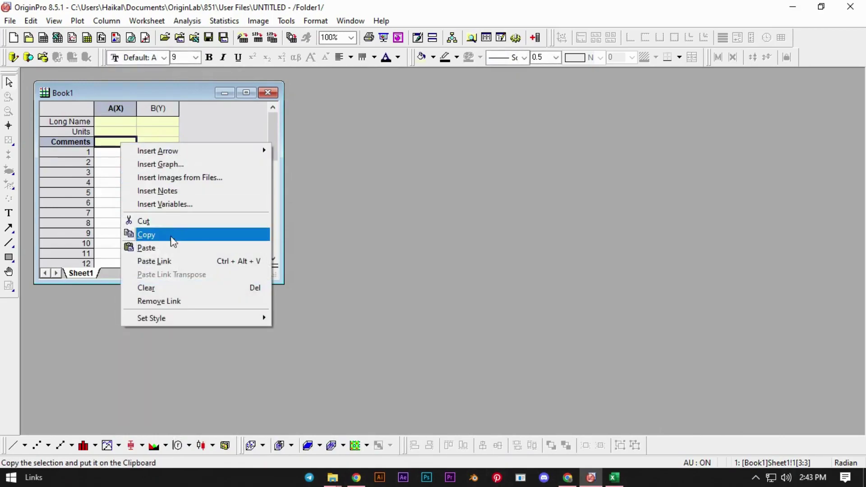
{"action": "left_click", "coordinate": [172, 247]}
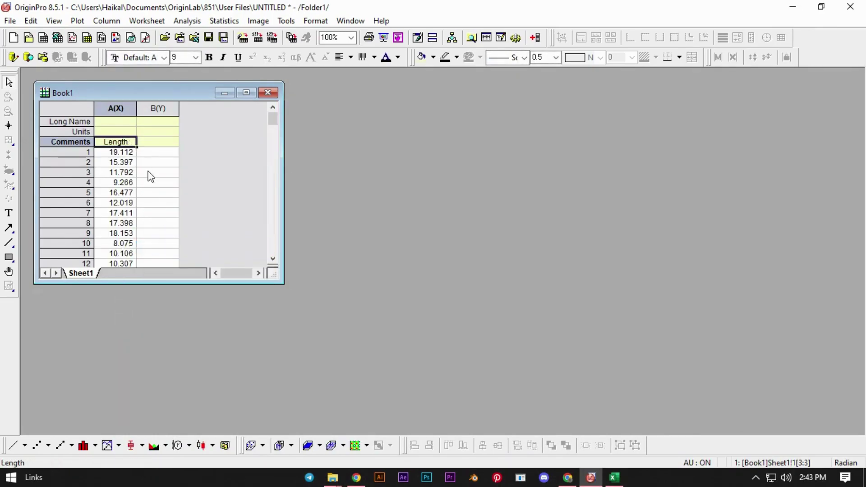
Clear column A's Comments cell, then give the column the long name Diameter and the unit µm
{"action": "key", "text": "Delete"}
{"action": "left_click", "coordinate": [124, 123]}
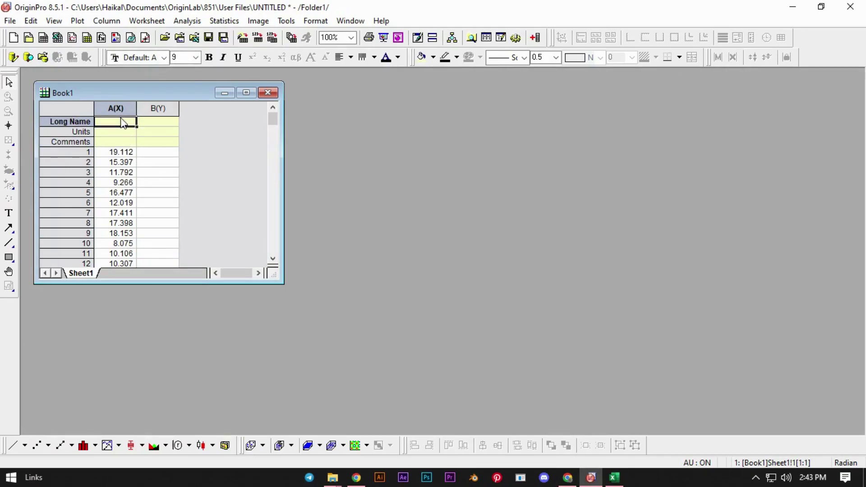
{"action": "type", "text": "Diameter"}
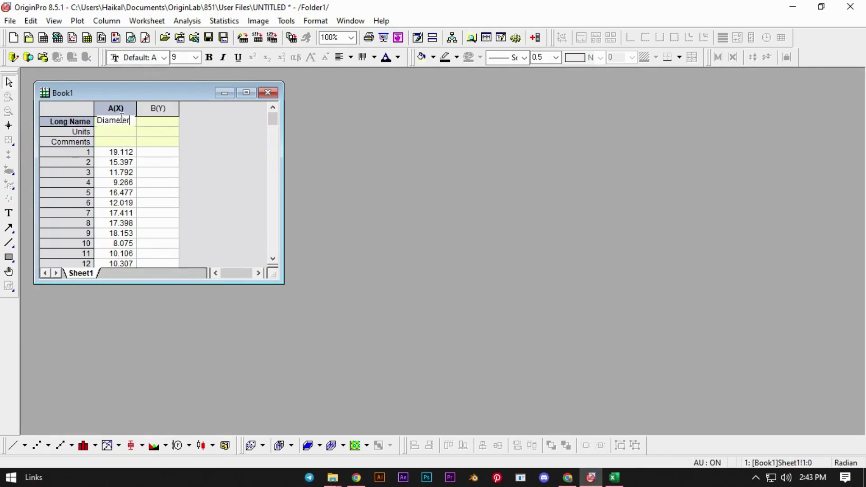
{"action": "left_click", "coordinate": [113, 133]}
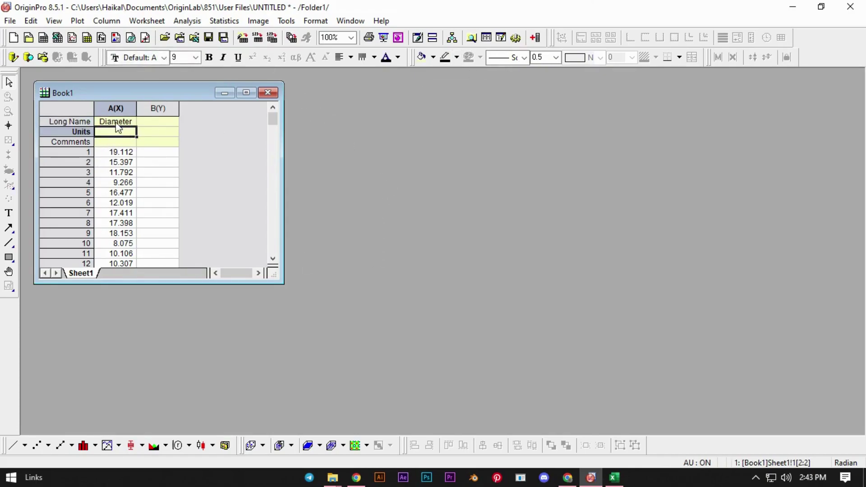
{"action": "left_click", "coordinate": [123, 135]}
{"action": "left_click", "coordinate": [298, 60]}
{"action": "left_click", "coordinate": [298, 62]}
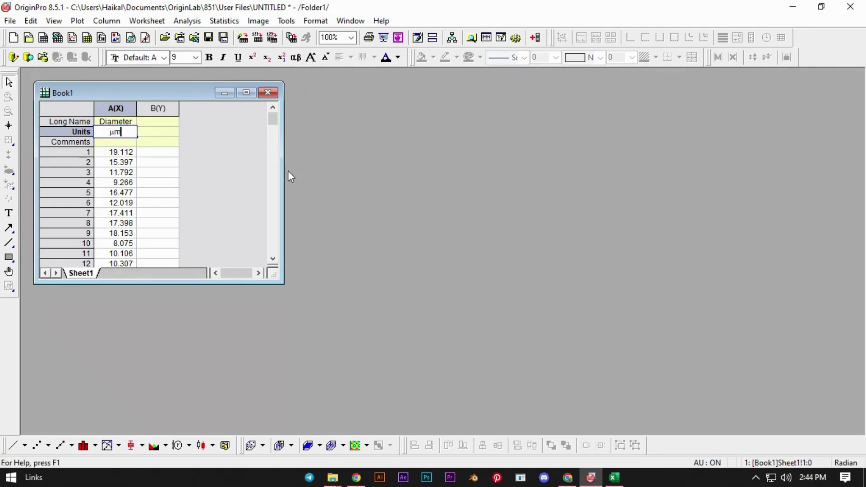
Set the Diameter column as a Y column
{"action": "left_click", "coordinate": [115, 104]}
{"action": "right_click", "coordinate": [122, 113]}
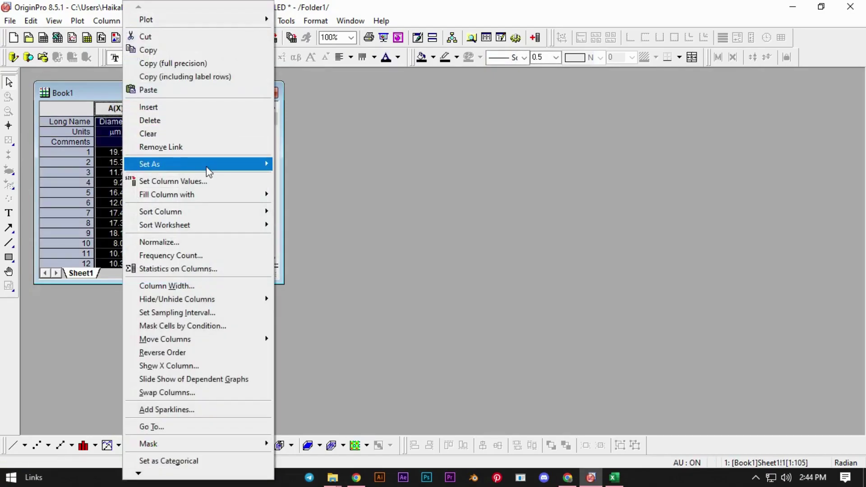
{"action": "mouse_move", "coordinate": [226, 170]}
{"action": "left_click", "coordinate": [296, 178]}
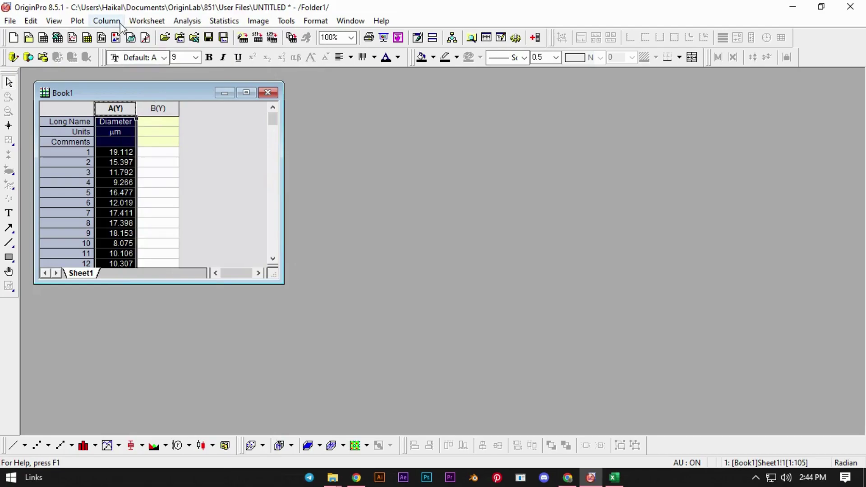
Plot the Diameter column as a histogram, dismiss the reminder and place the graph window beside the worksheet
{"action": "left_click", "coordinate": [77, 21]}
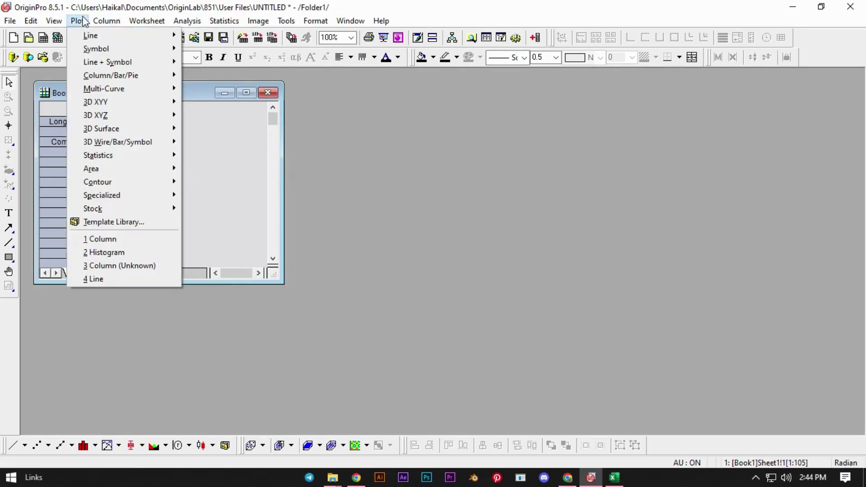
{"action": "left_click", "coordinate": [120, 251]}
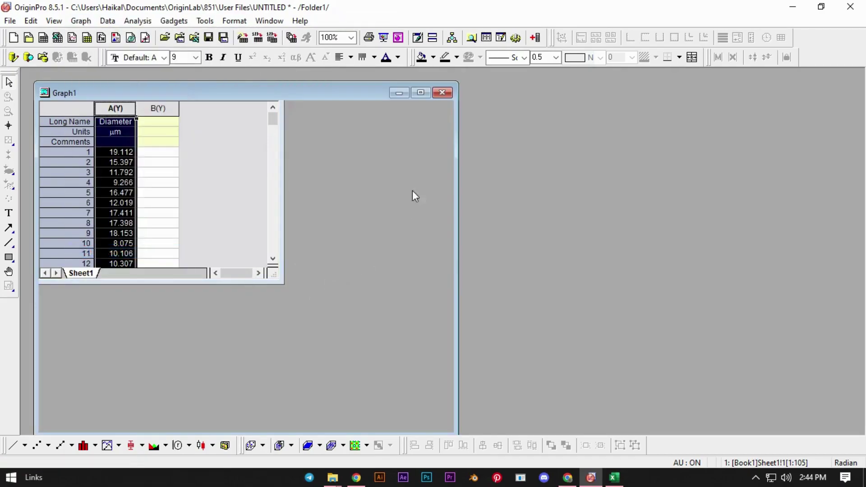
{"action": "left_click", "coordinate": [430, 314]}
{"action": "left_click_drag", "start_coordinate": [239, 94], "coordinate": [497, 87]}
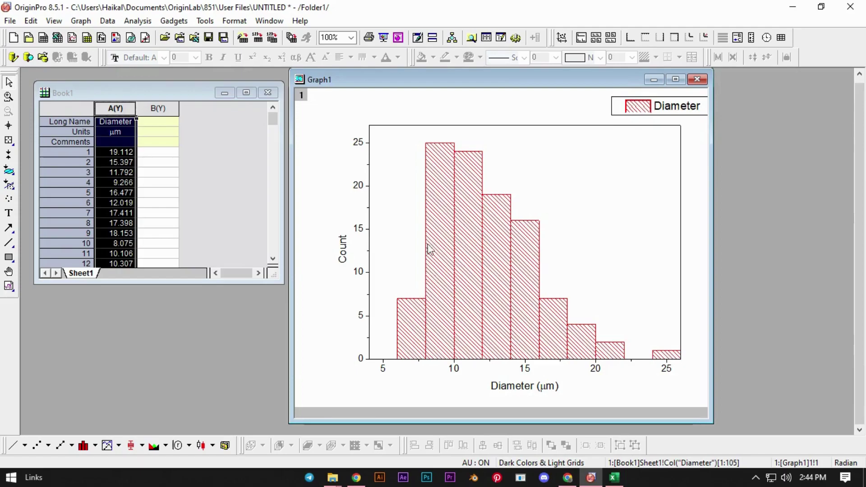
Open the histogram's plot properties and go to its bin worksheet
{"action": "left_click", "coordinate": [468, 241]}
{"action": "double_click", "coordinate": [468, 258]}
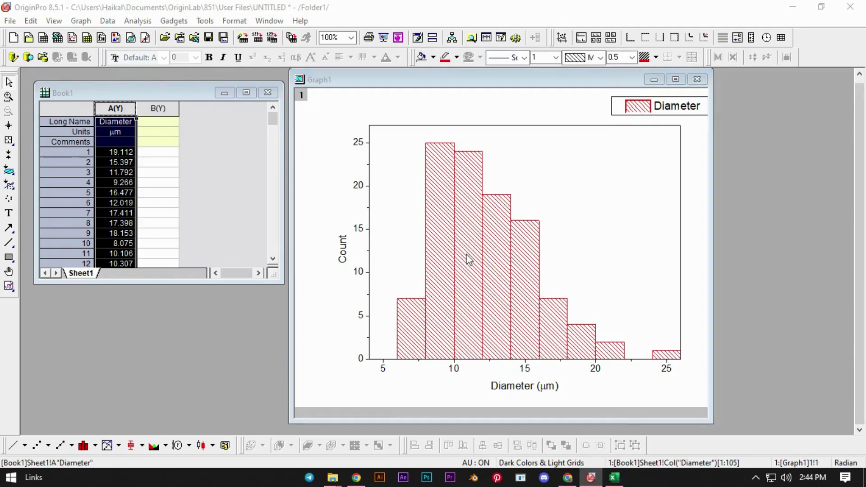
{"action": "left_click", "coordinate": [377, 205]}
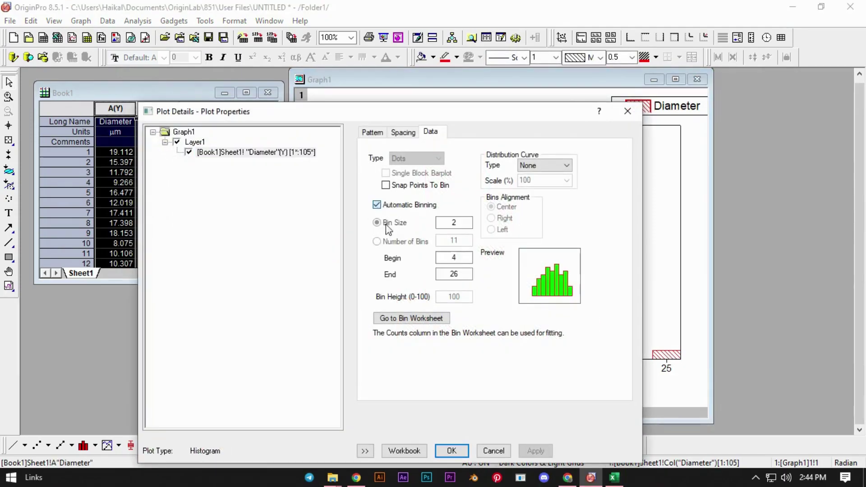
{"action": "left_click", "coordinate": [412, 319]}
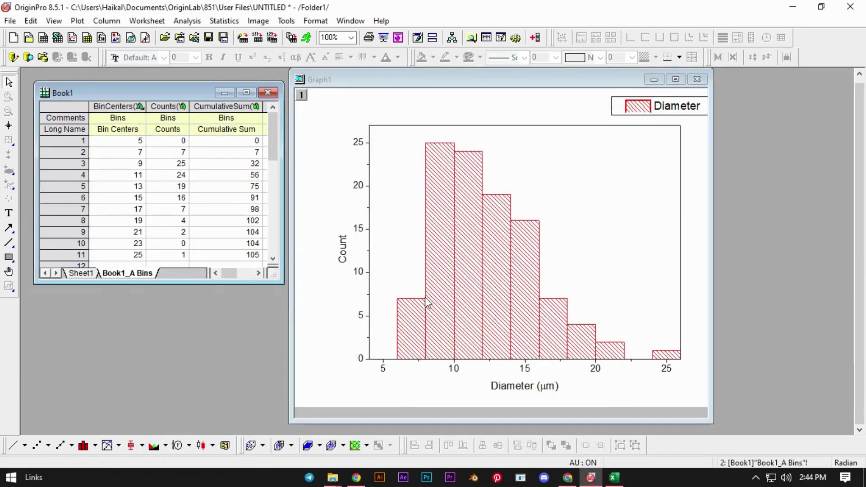
Plot the Bin Centers and Counts columns of the bin worksheet as a column graph and dismiss the reminder
{"action": "left_click", "coordinate": [112, 105]}
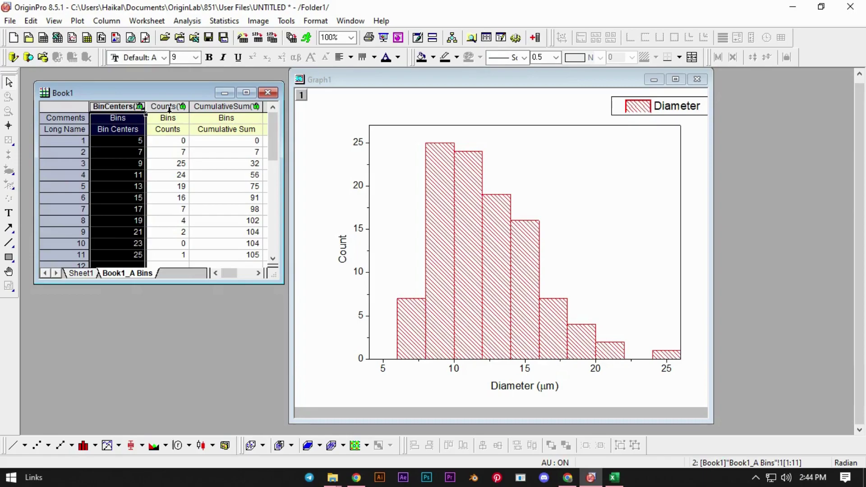
{"action": "left_click", "coordinate": [166, 107], "text": "shift"}
{"action": "left_click", "coordinate": [76, 21]}
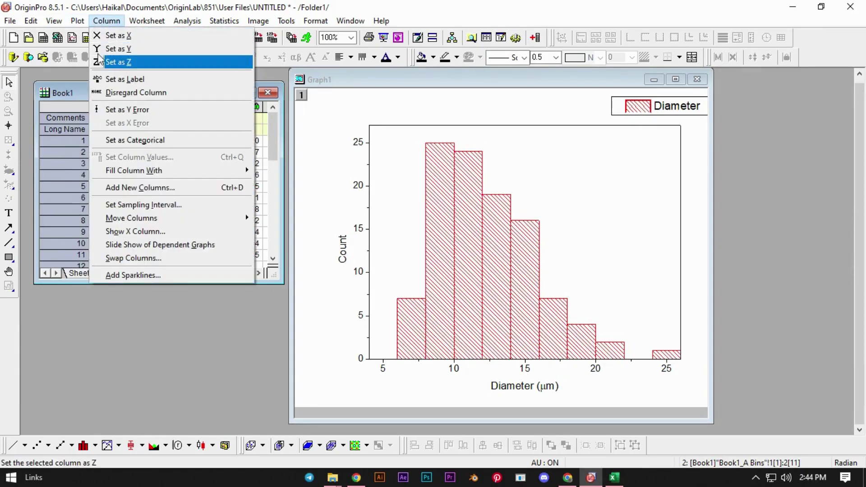
{"action": "mouse_move", "coordinate": [89, 74]}
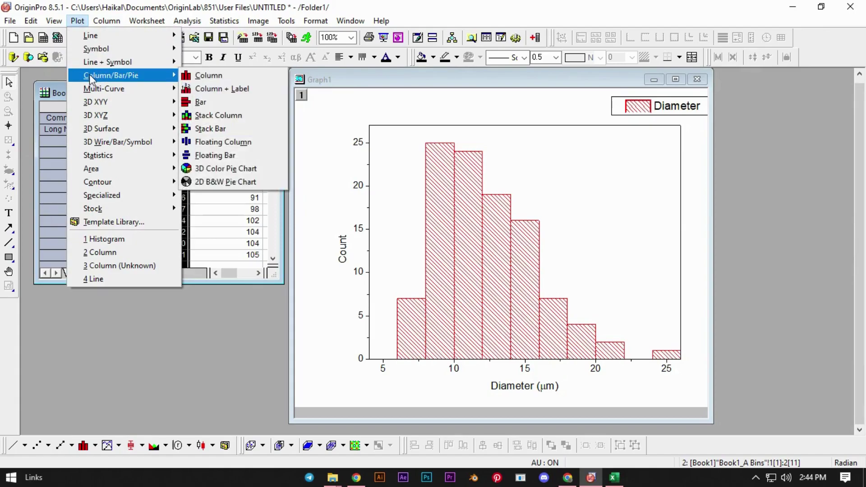
{"action": "left_click", "coordinate": [192, 75]}
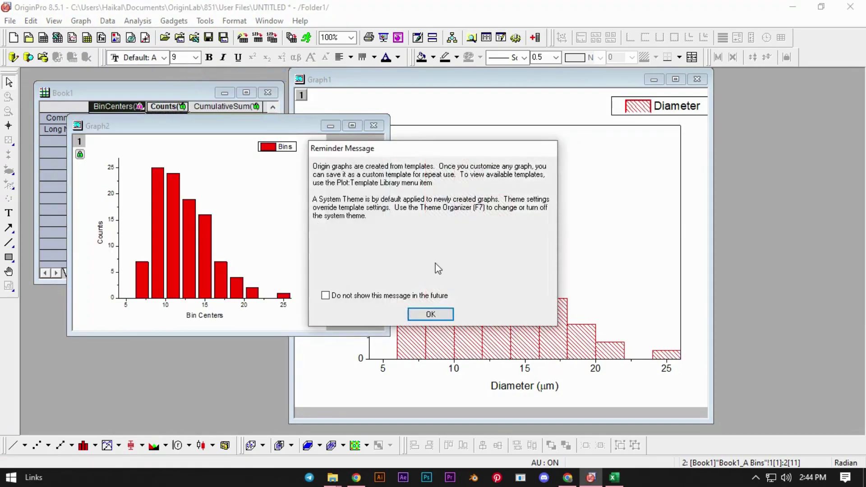
{"action": "left_click", "coordinate": [431, 314]}
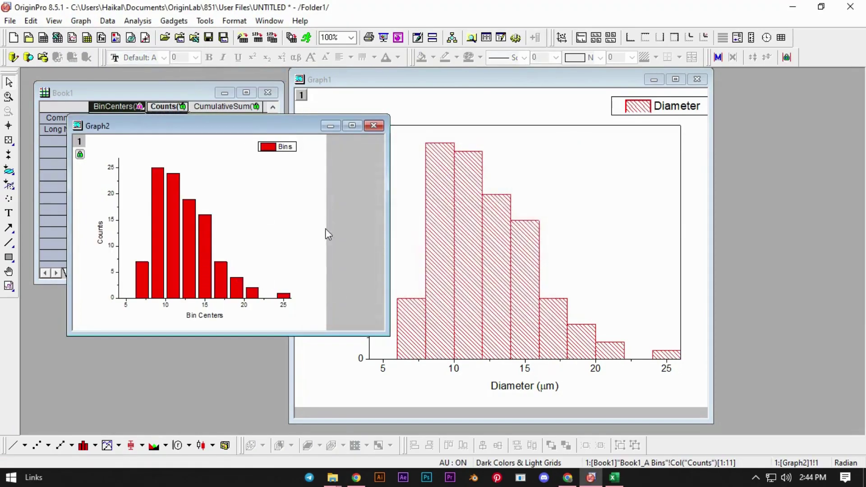
Open the nonlinear curve fit settings for the Counts columns in the bin centers graph
{"action": "left_click", "coordinate": [194, 243]}
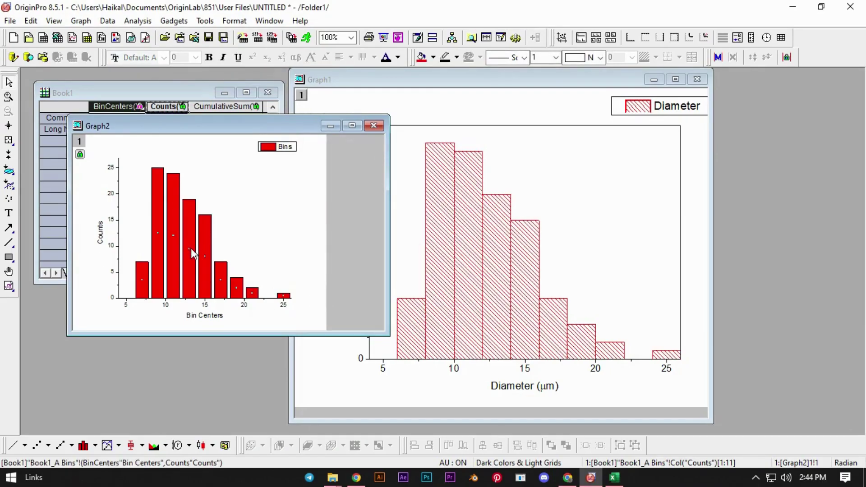
{"action": "left_click", "coordinate": [140, 21]}
{"action": "mouse_move", "coordinate": [178, 77]}
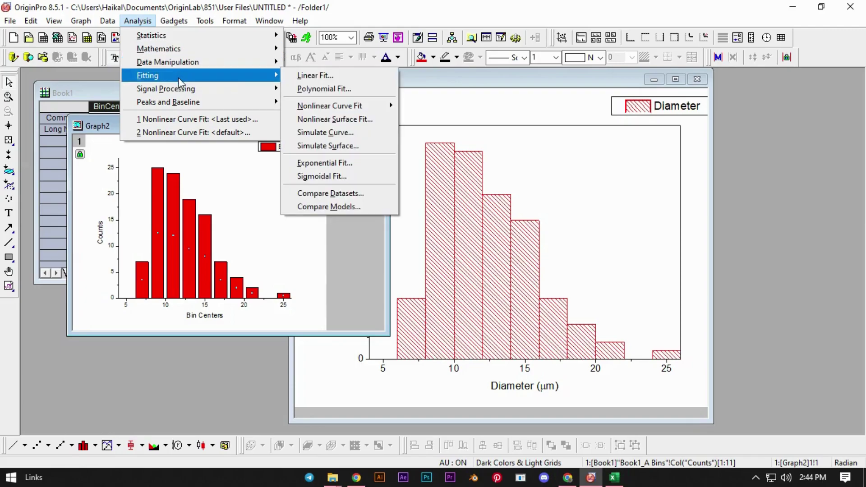
{"action": "mouse_move", "coordinate": [310, 106]}
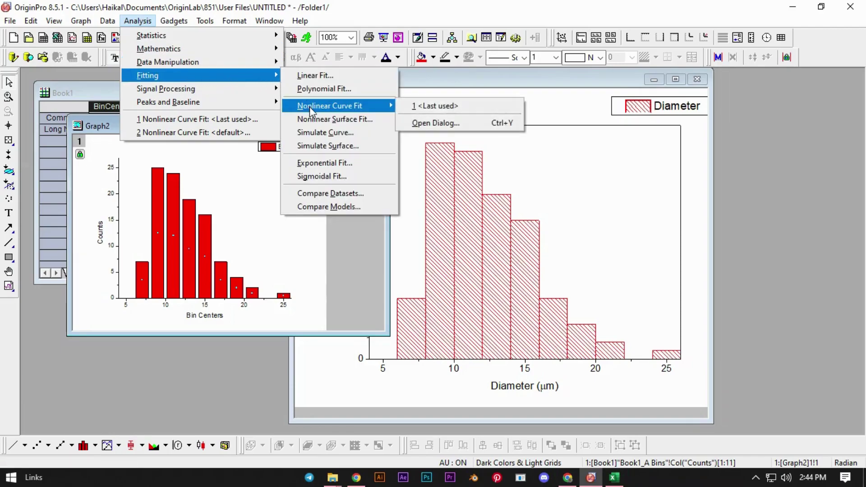
{"action": "left_click", "coordinate": [422, 120]}
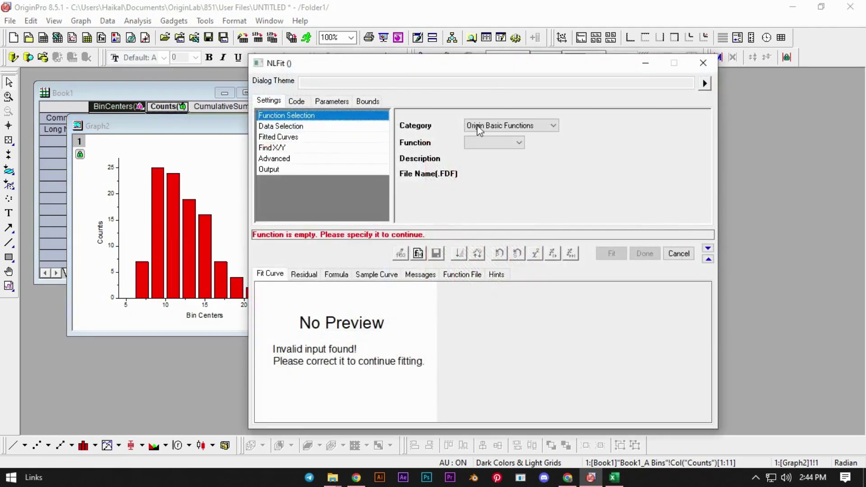
Fit the LogNormal function from the Peak Functions category to the Counts data and switch to the report sheet
{"action": "left_click", "coordinate": [489, 126]}
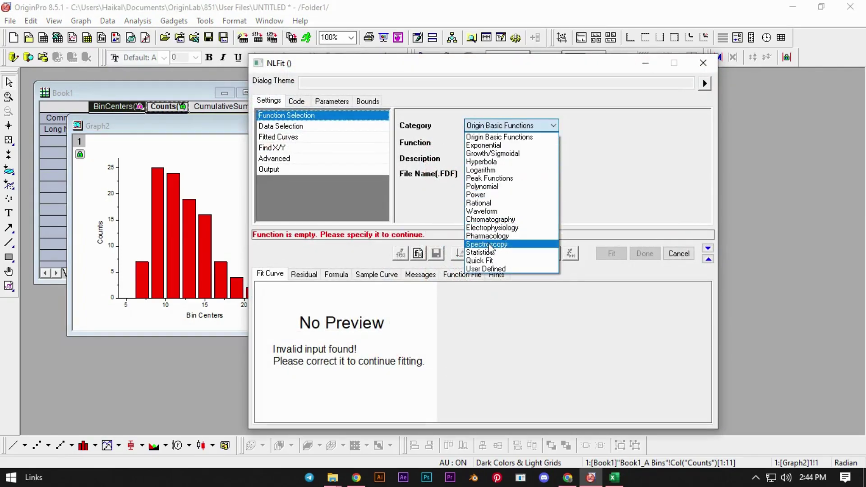
{"action": "left_click", "coordinate": [491, 178]}
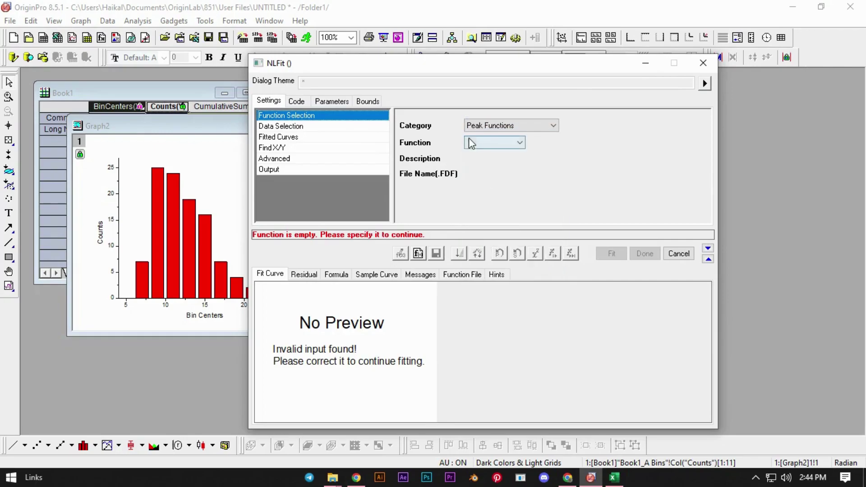
{"action": "left_click", "coordinate": [475, 143]}
{"action": "left_click", "coordinate": [496, 263]}
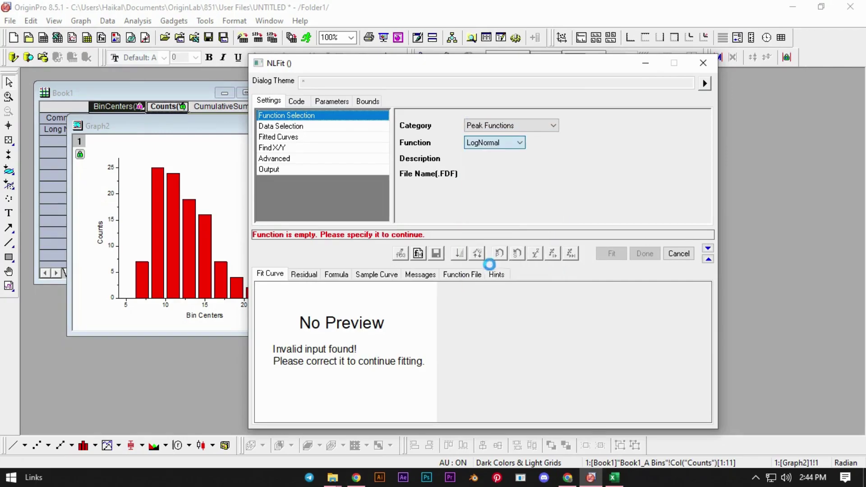
{"action": "left_click", "coordinate": [611, 253]}
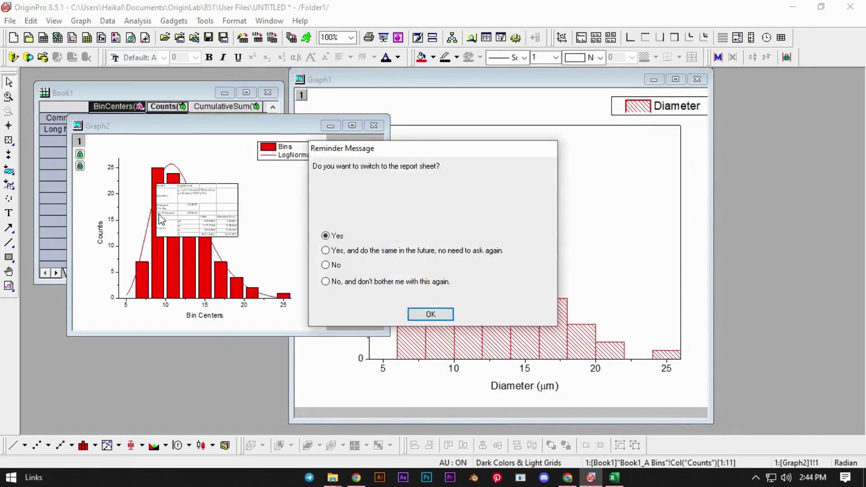
{"action": "left_click", "coordinate": [436, 315]}
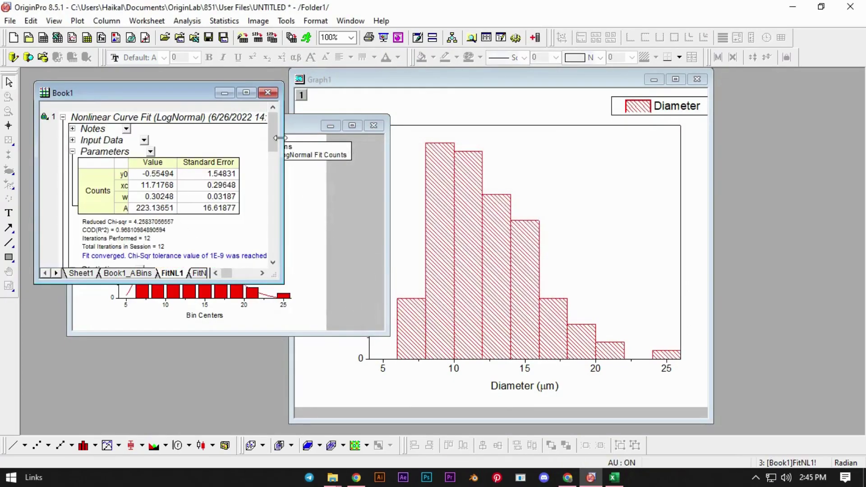
Examine the parameters and statistics in the LogNormal fit report and minimize the workbook
{"action": "left_click_drag", "start_coordinate": [269, 133], "coordinate": [270, 142]}
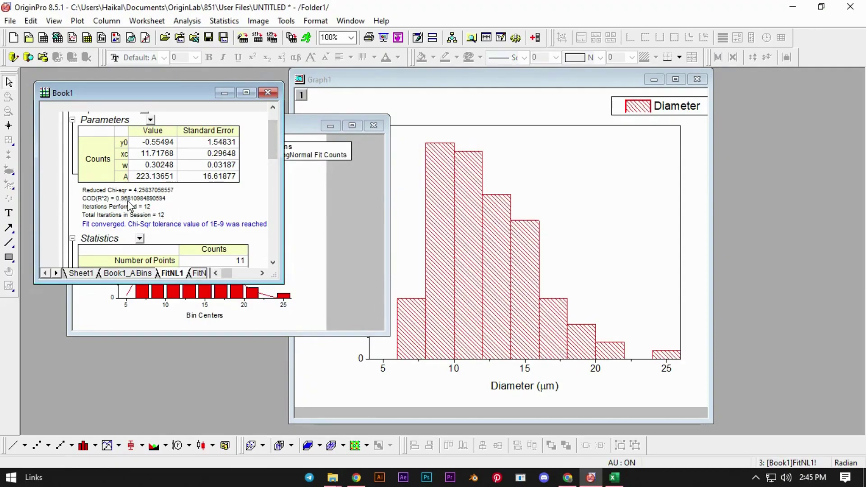
{"action": "scroll", "coordinate": [183, 204], "scroll_direction": "up", "scroll_amount": 3}
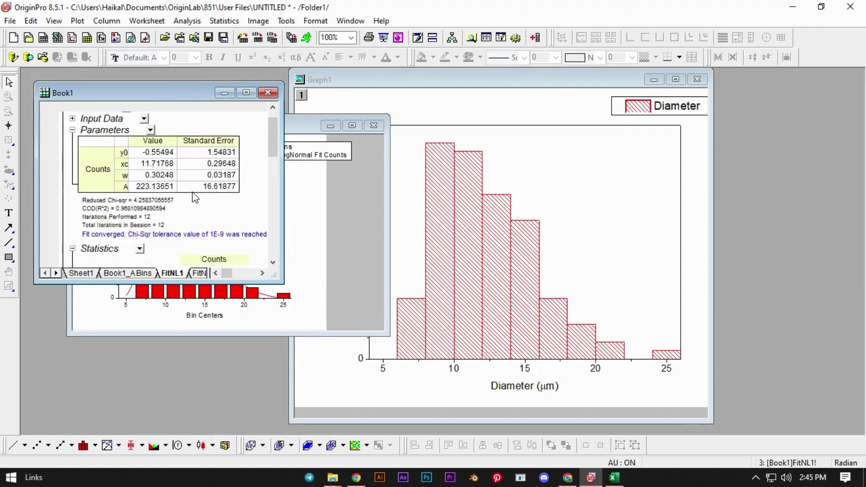
{"action": "left_click", "coordinate": [225, 93]}
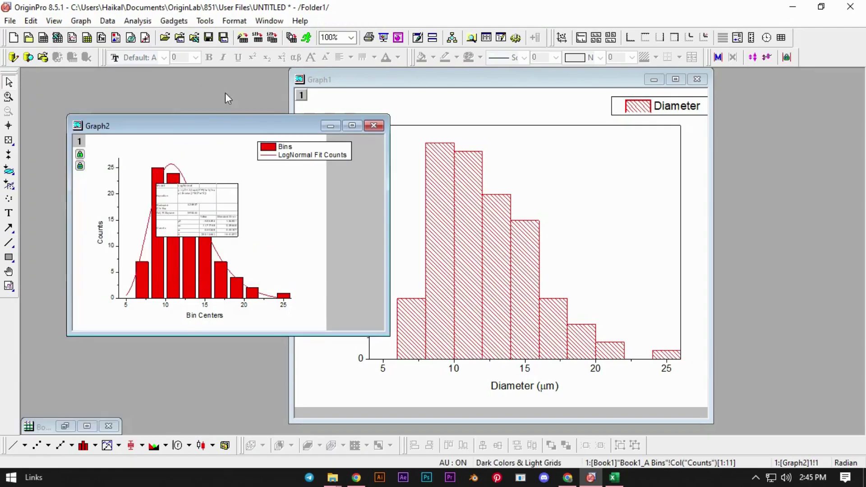
Move the column graph window aside and place the fit results table clear of the bars, below the legend
{"action": "left_click_drag", "start_coordinate": [245, 131], "coordinate": [331, 136]}
{"action": "left_click_drag", "start_coordinate": [292, 209], "coordinate": [354, 199]}
{"action": "left_click_drag", "start_coordinate": [386, 232], "coordinate": [408, 219]}
Change the X axis title of the fitted column graph to "Diameter (μm)", with mu as a Greek symbol
{"action": "left_click", "coordinate": [293, 319]}
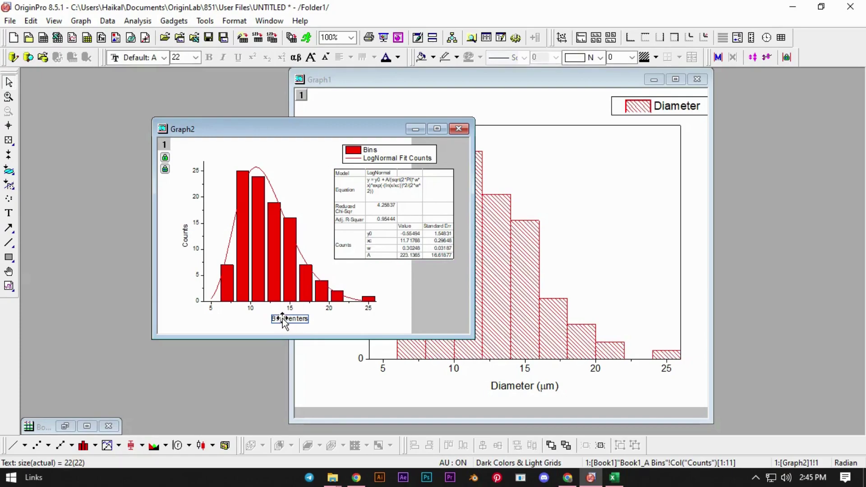
{"action": "double_click", "coordinate": [282, 318]}
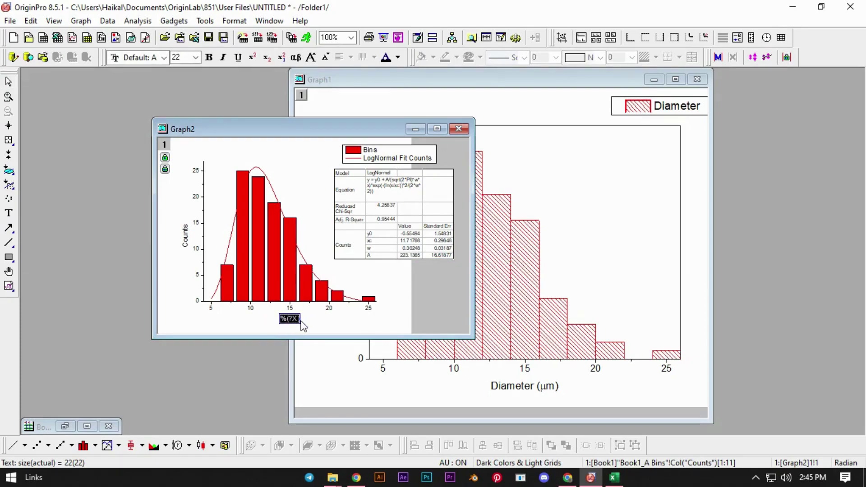
{"action": "type", "text": "Diameter"}
{"action": "type", "text": "("}
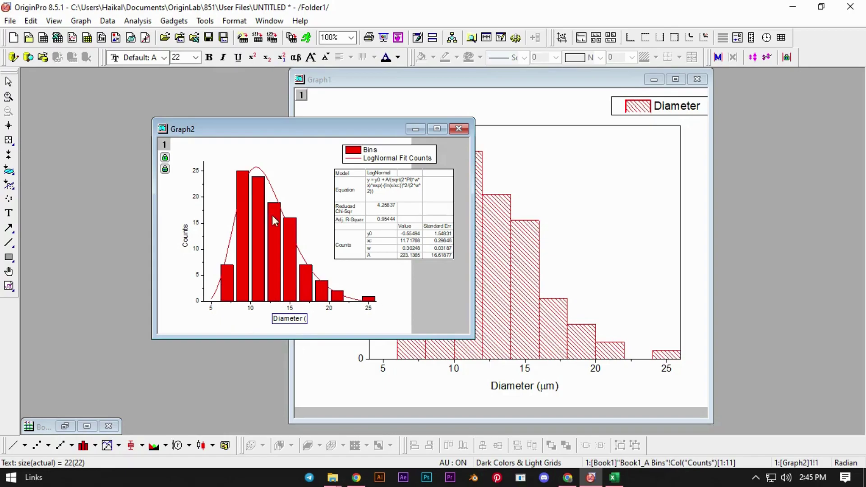
{"action": "left_click", "coordinate": [296, 57]}
{"action": "type", "text": "m"}
{"action": "left_click", "coordinate": [297, 57]}
{"action": "type", "text": "m"}
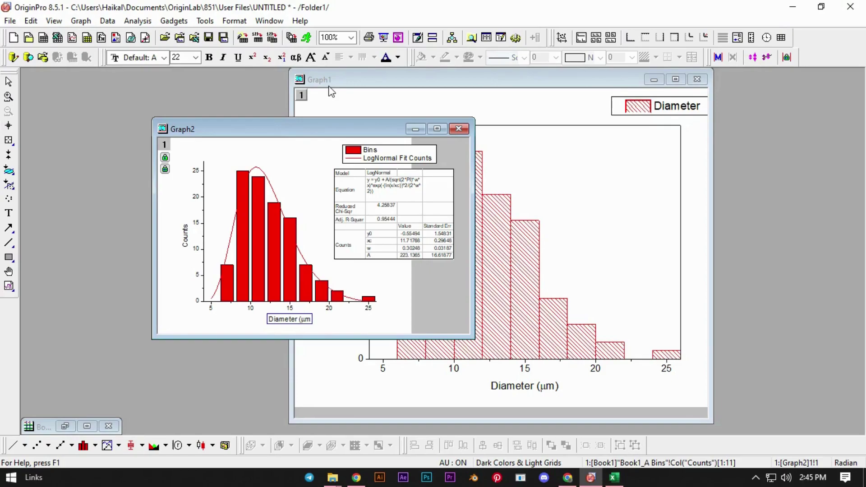
{"action": "type", "text": ")"}
Change the Y axis title of the fitted column graph to "Frequency"
{"action": "double_click", "coordinate": [186, 239]}
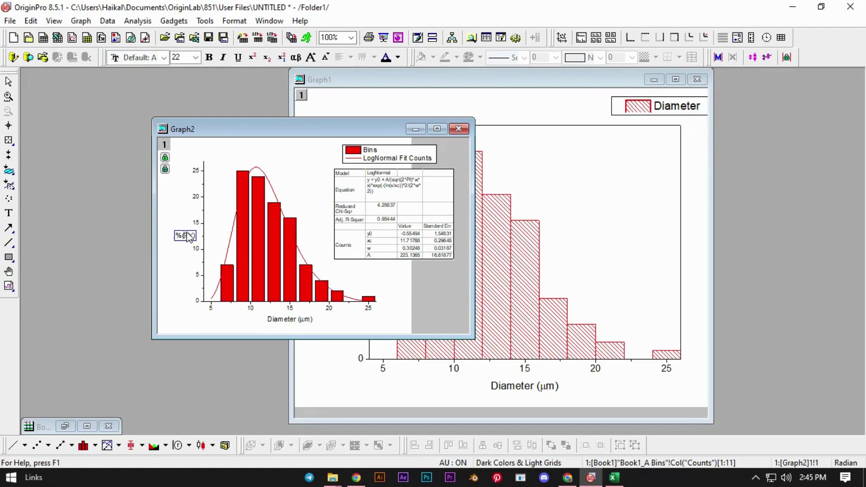
{"action": "left_click_drag", "start_coordinate": [183, 237], "coordinate": [201, 242]}
{"action": "key", "text": "Delete"}
{"action": "type", "text": "Frequency"}
{"action": "left_click", "coordinate": [172, 289]}
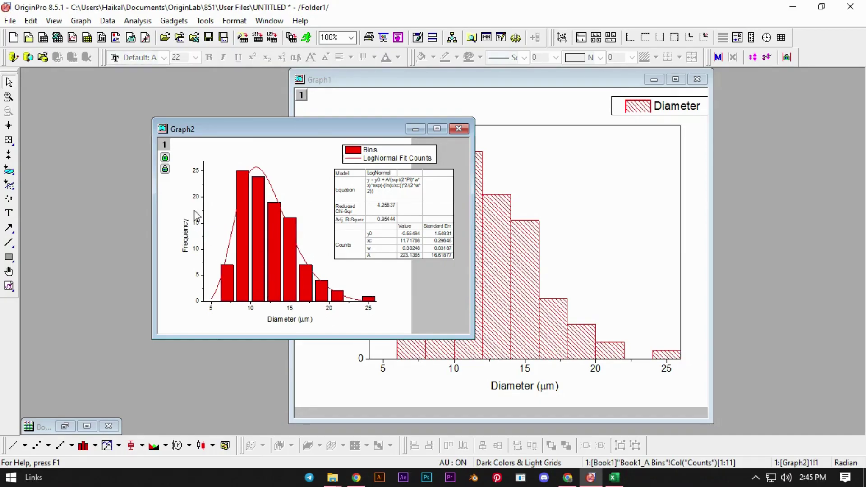
Move the fitted graph window off the histogram and export all graphs in the folder to PowerPoint slides as pictures
{"action": "left_click_drag", "start_coordinate": [333, 130], "coordinate": [240, 93]}
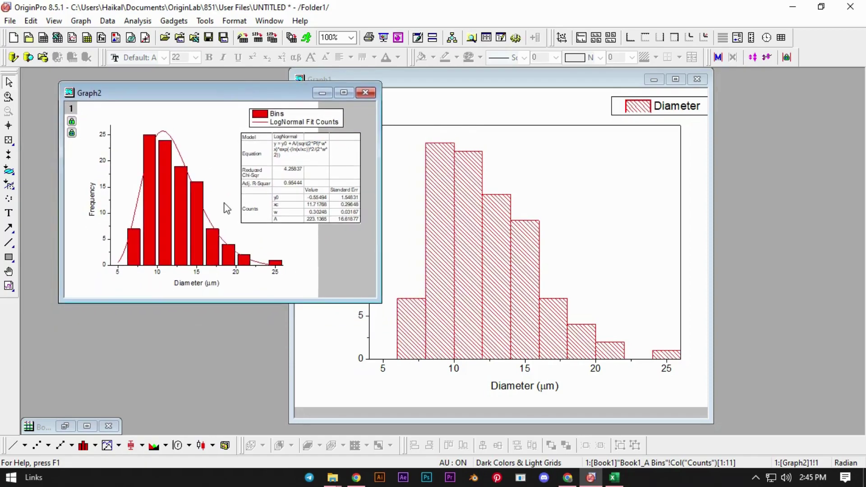
{"action": "left_click", "coordinate": [398, 38]}
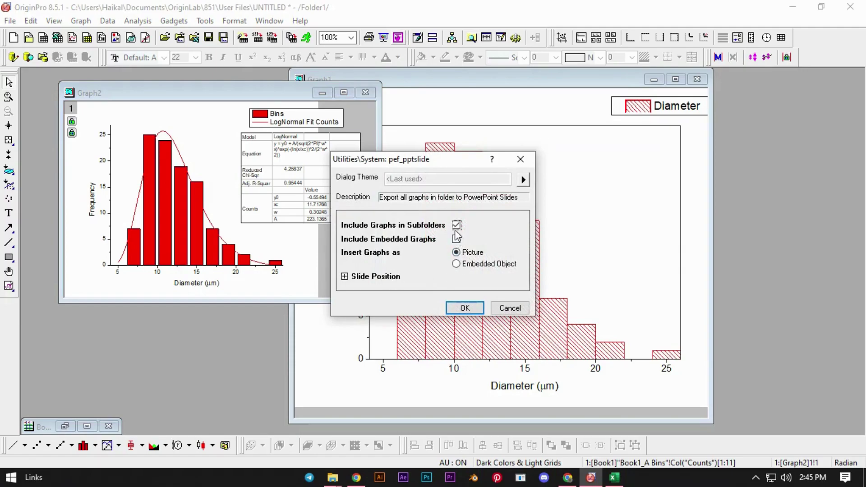
{"action": "left_click", "coordinate": [467, 308]}
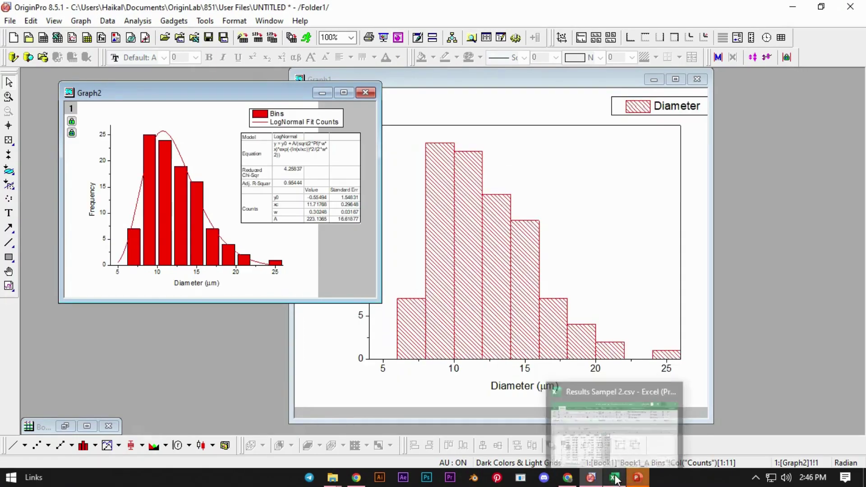
Switch to PowerPoint, close the activation wizard and examine the exported histogram and LogNormal fit slides
{"action": "left_click", "coordinate": [638, 478]}
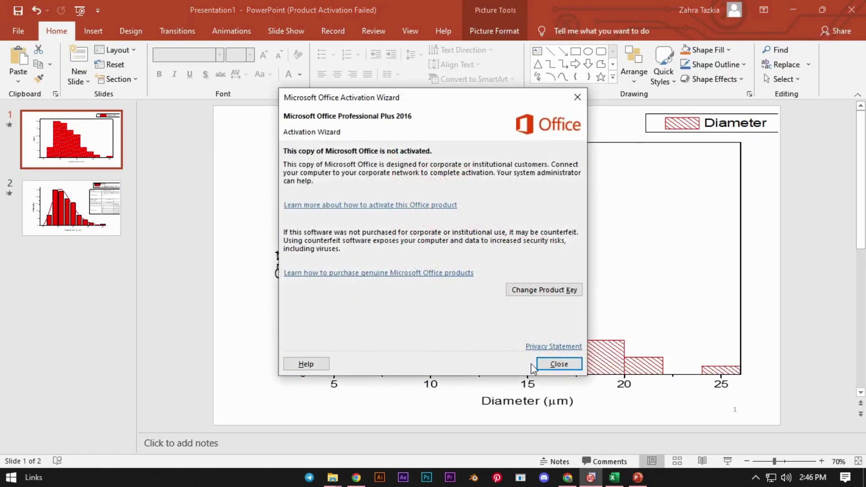
{"action": "left_click", "coordinate": [557, 363]}
{"action": "left_click", "coordinate": [77, 130]}
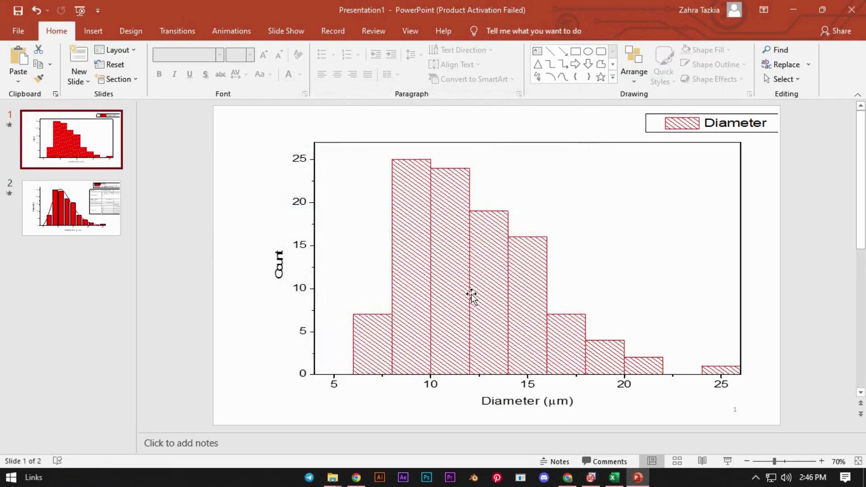
{"action": "left_click", "coordinate": [72, 206]}
{"action": "key", "text": "Up"}
{"action": "left_click", "coordinate": [289, 270]}
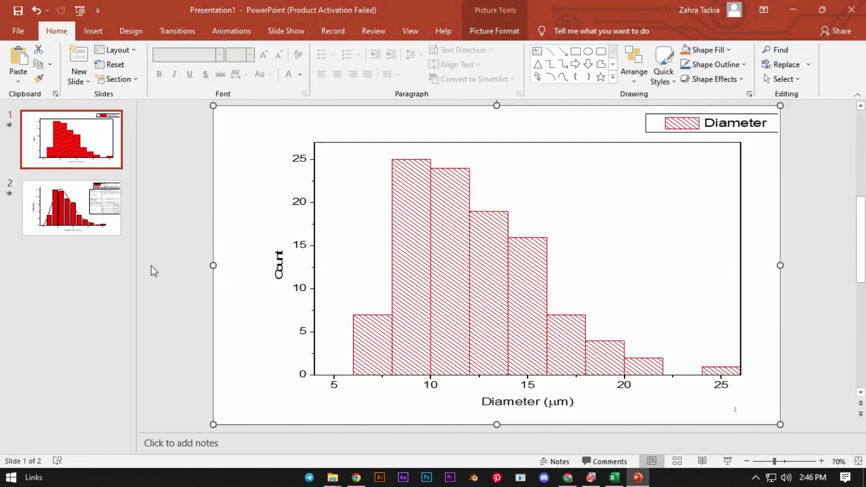
{"action": "left_click", "coordinate": [171, 275]}
{"action": "key", "text": "Down"}
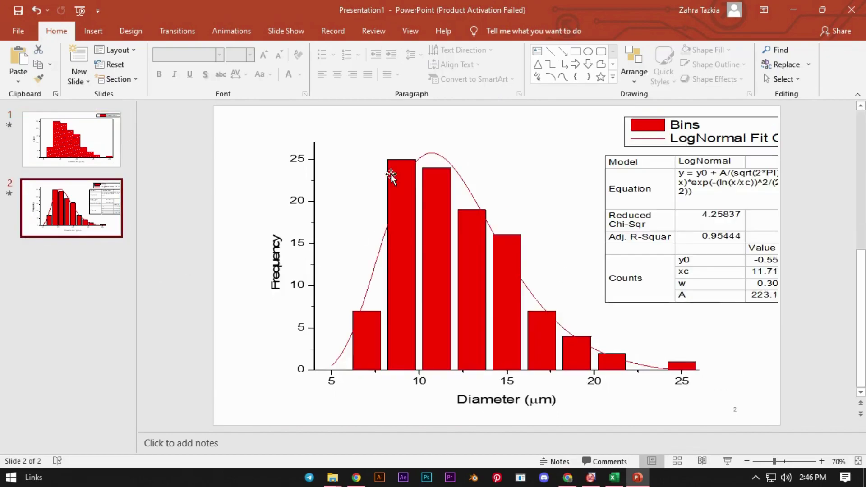